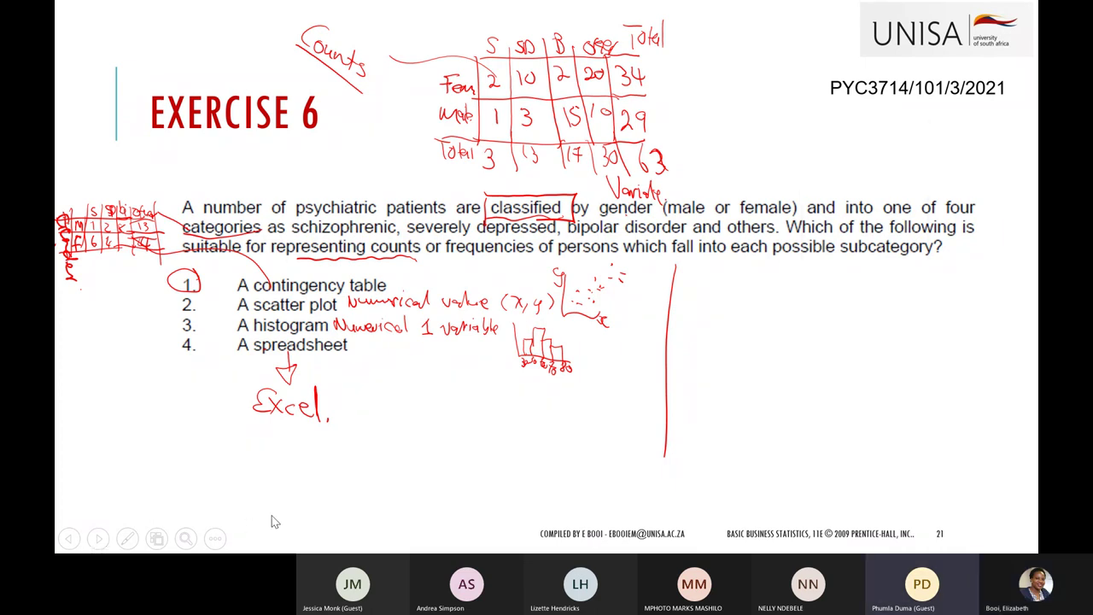
End the slide show and discard the ink annotations.
{"action": "left_click", "coordinate": [215, 539]}
{"action": "left_click", "coordinate": [218, 542]}
{"action": "left_click", "coordinate": [217, 540]}
{"action": "left_click", "coordinate": [399, 541]}
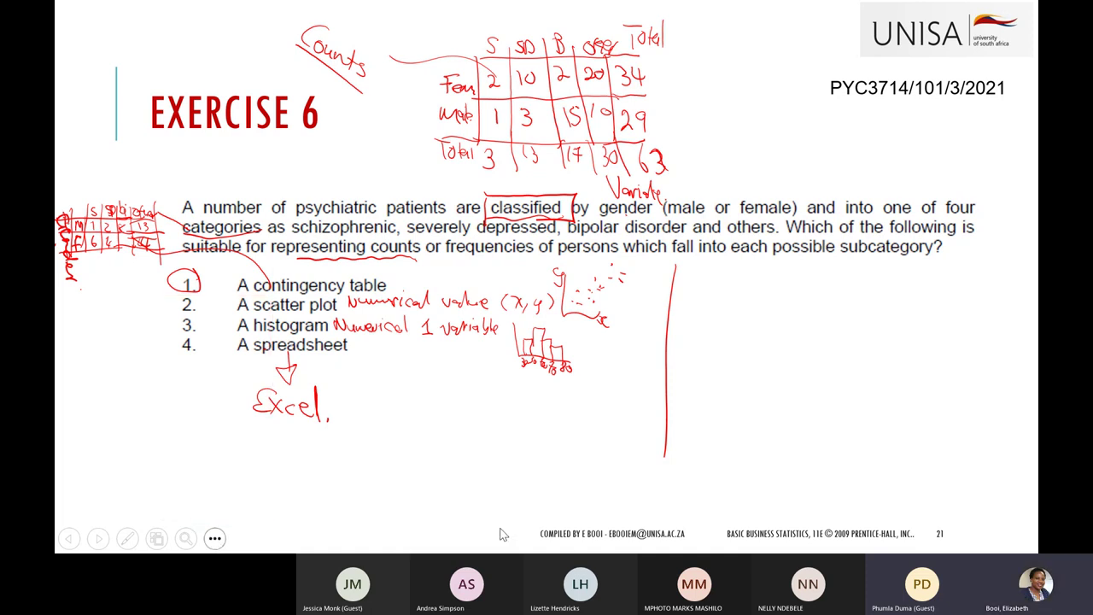
{"action": "left_click", "coordinate": [215, 539]}
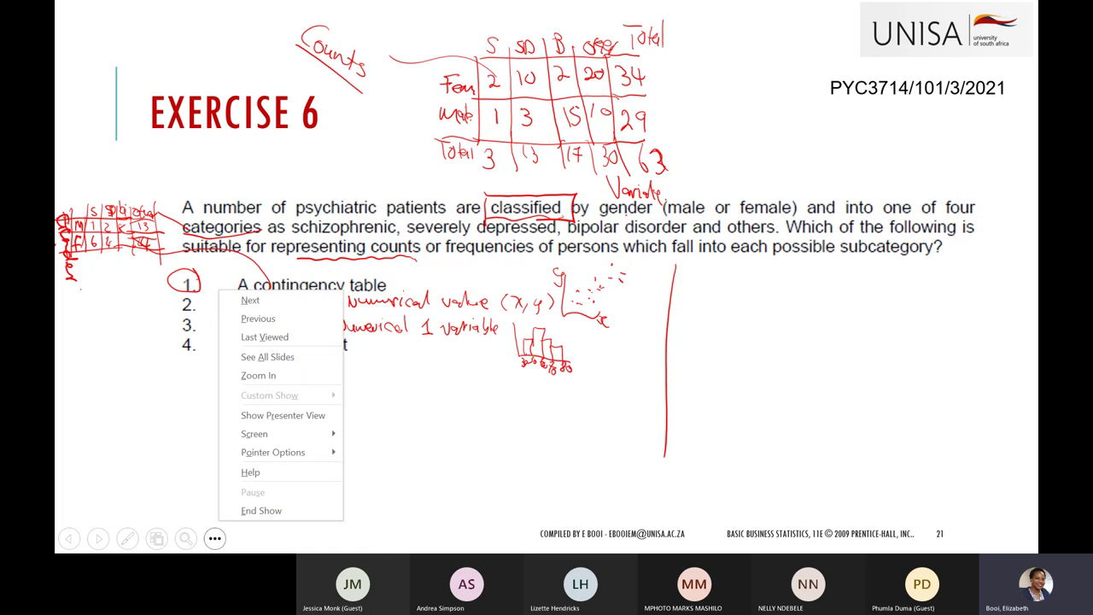
{"action": "left_click", "coordinate": [215, 539]}
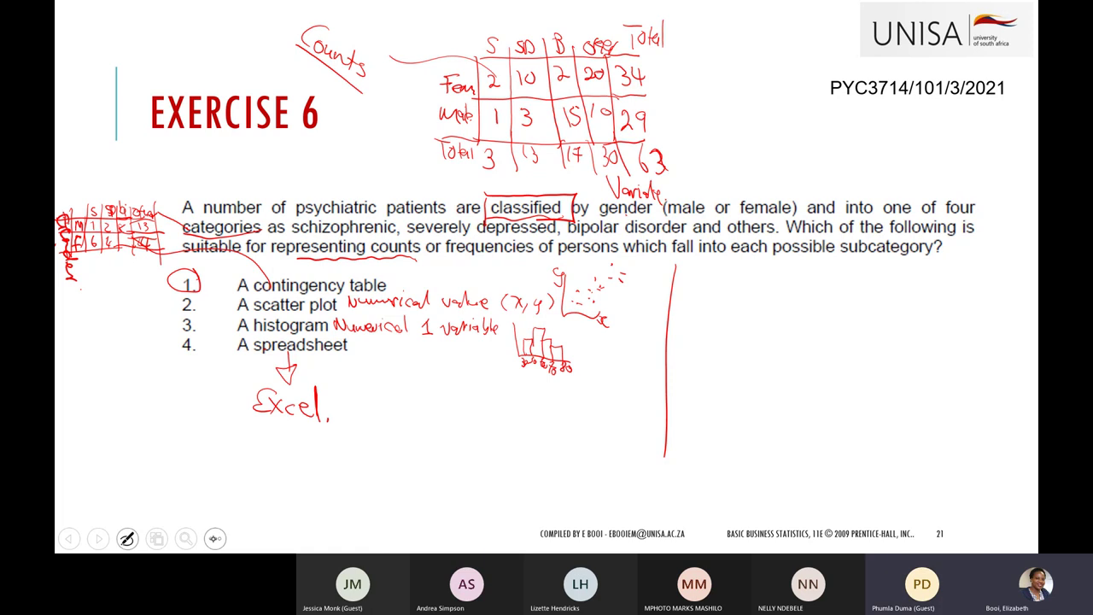
{"action": "left_click", "coordinate": [215, 538]}
{"action": "left_click", "coordinate": [216, 539]}
{"action": "left_click", "coordinate": [214, 538]}
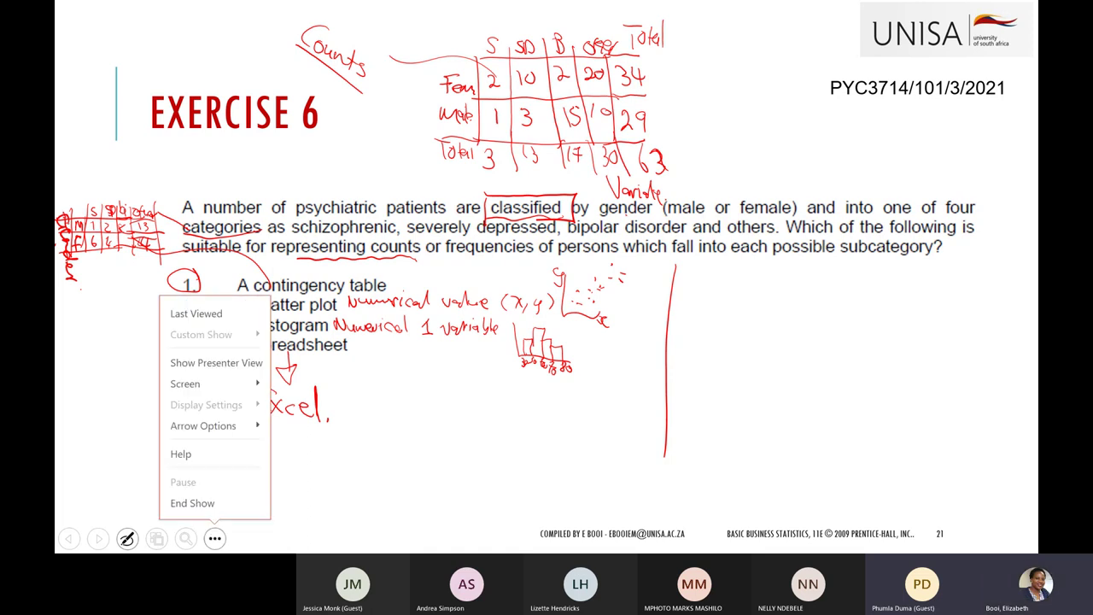
{"action": "left_click", "coordinate": [197, 503]}
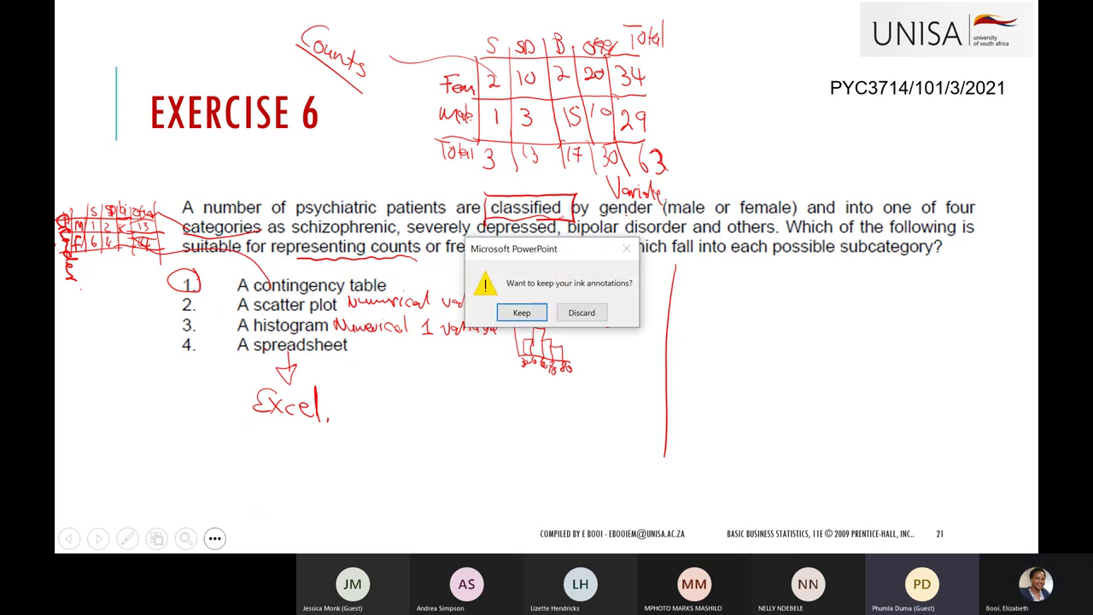
{"action": "left_click", "coordinate": [582, 312]}
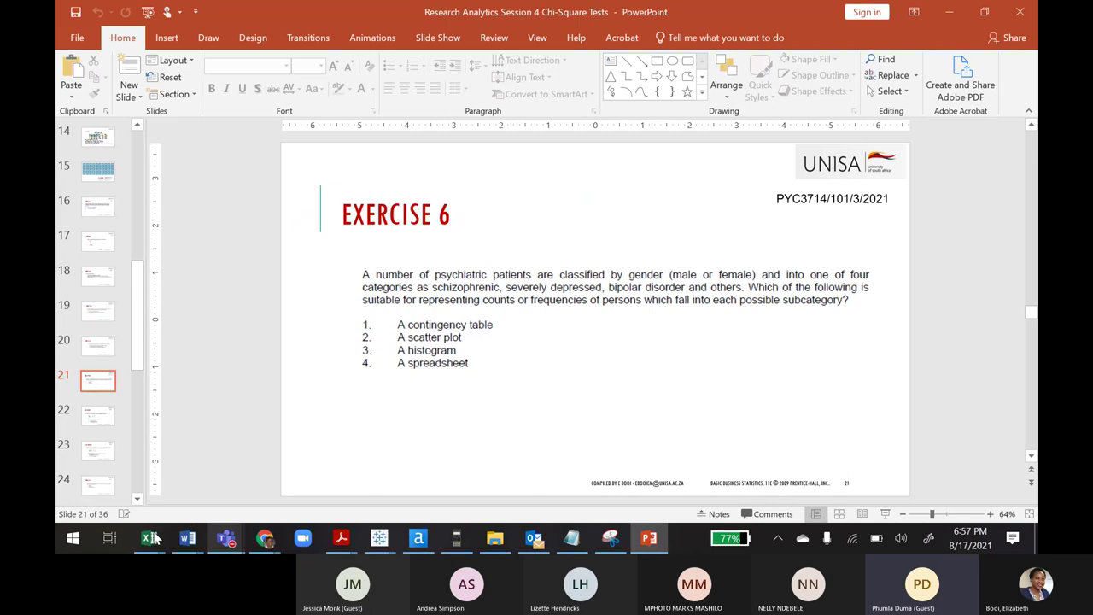
Switch to Excel with a new blank workbook and add a second worksheet.
{"action": "mouse_move", "coordinate": [150, 542]}
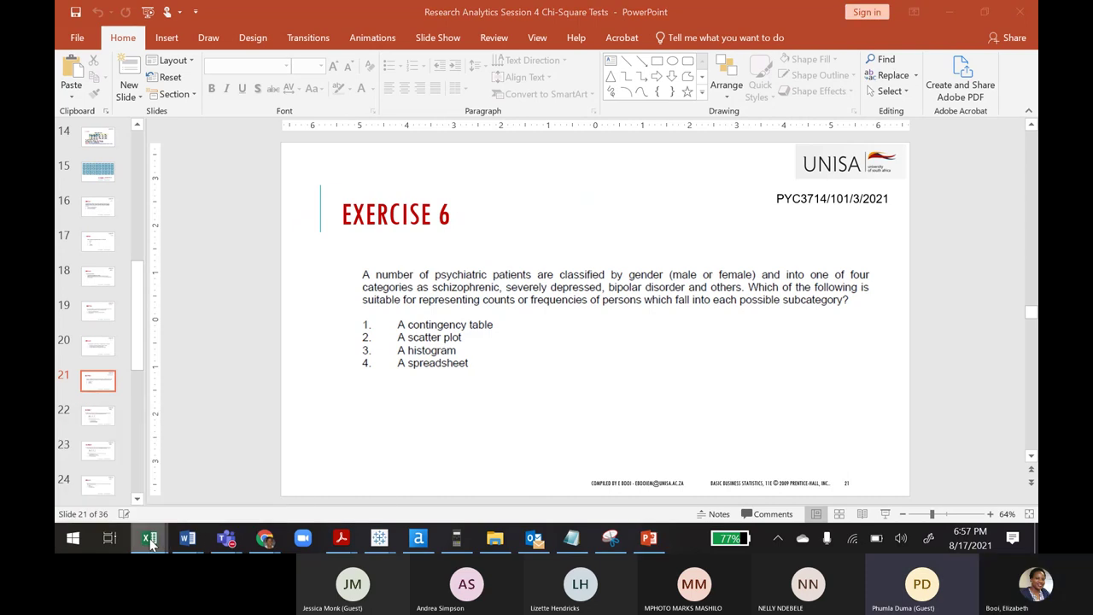
{"action": "right_click", "coordinate": [151, 542]}
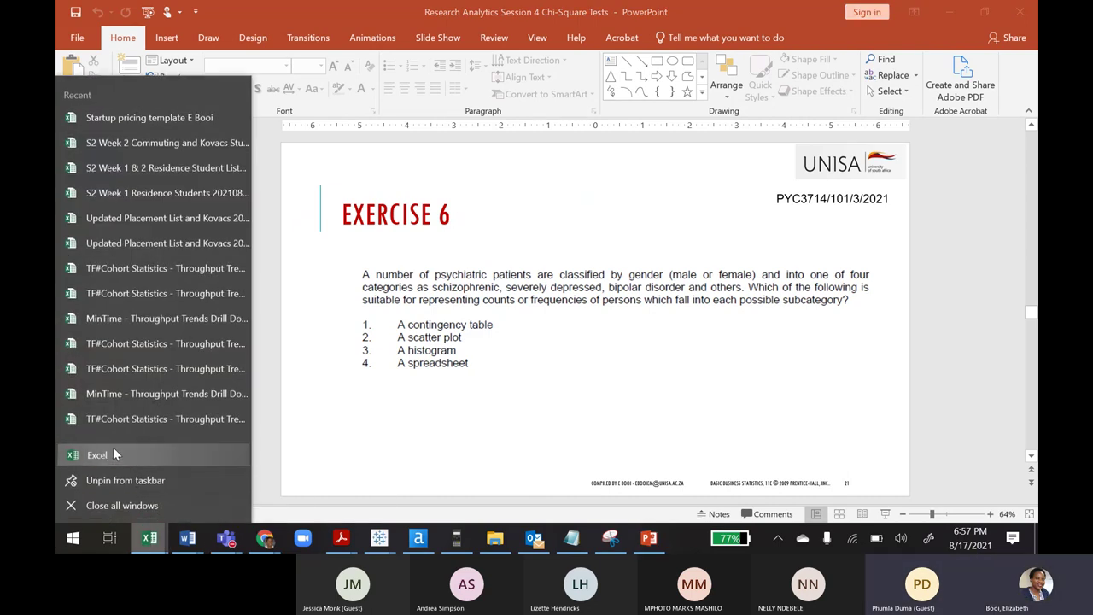
{"action": "left_click", "coordinate": [114, 452]}
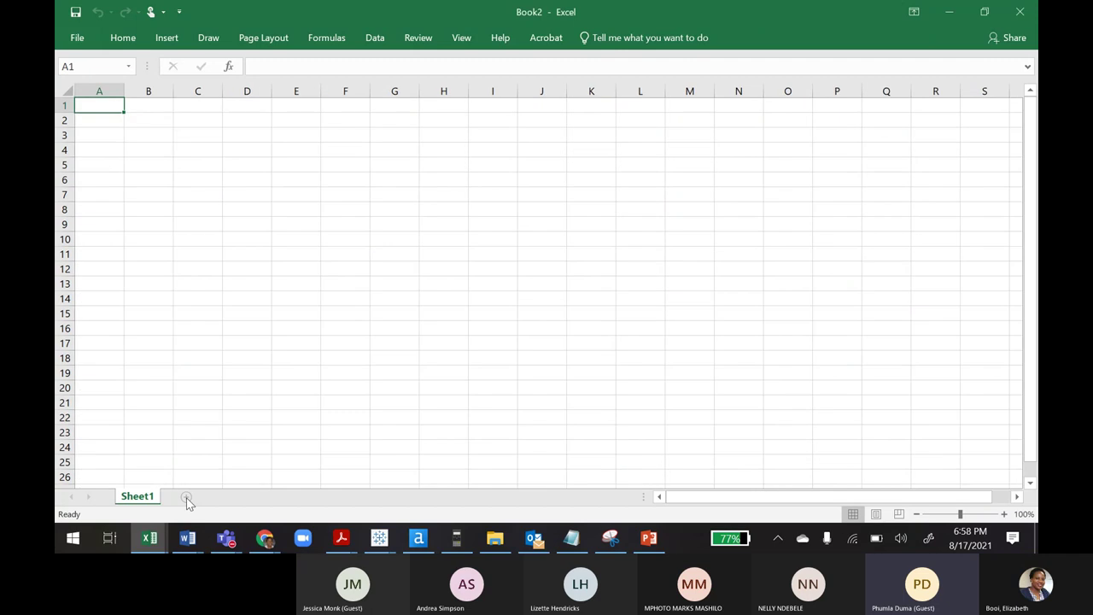
{"action": "left_click", "coordinate": [186, 496]}
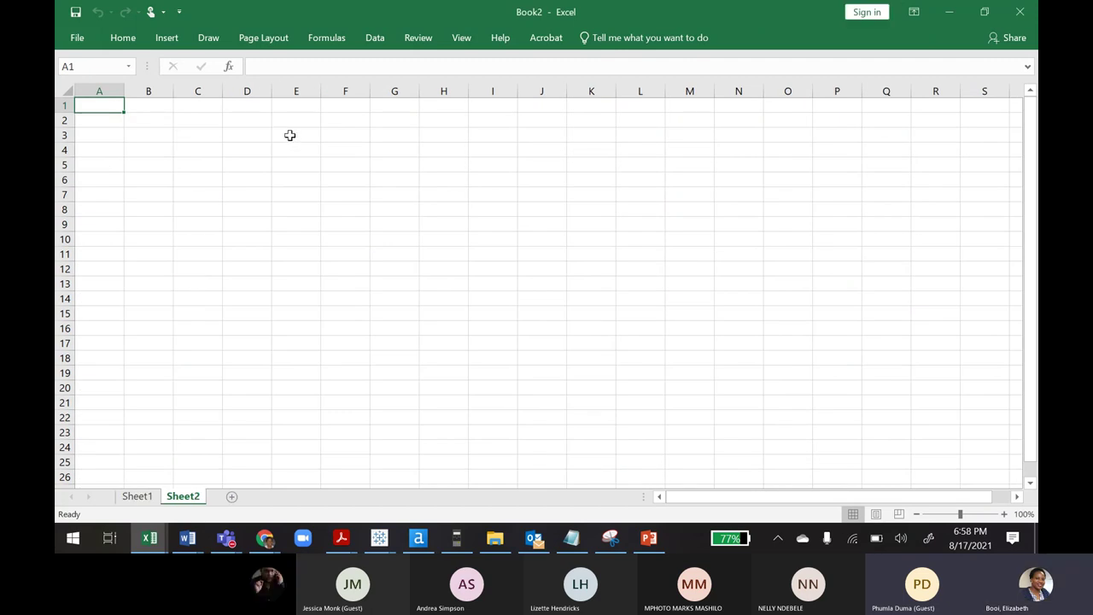
Enter the category codes A, D, F, D, G, G, H, H down cells E2 to E9 of Sheet2.
{"action": "left_click", "coordinate": [293, 125]}
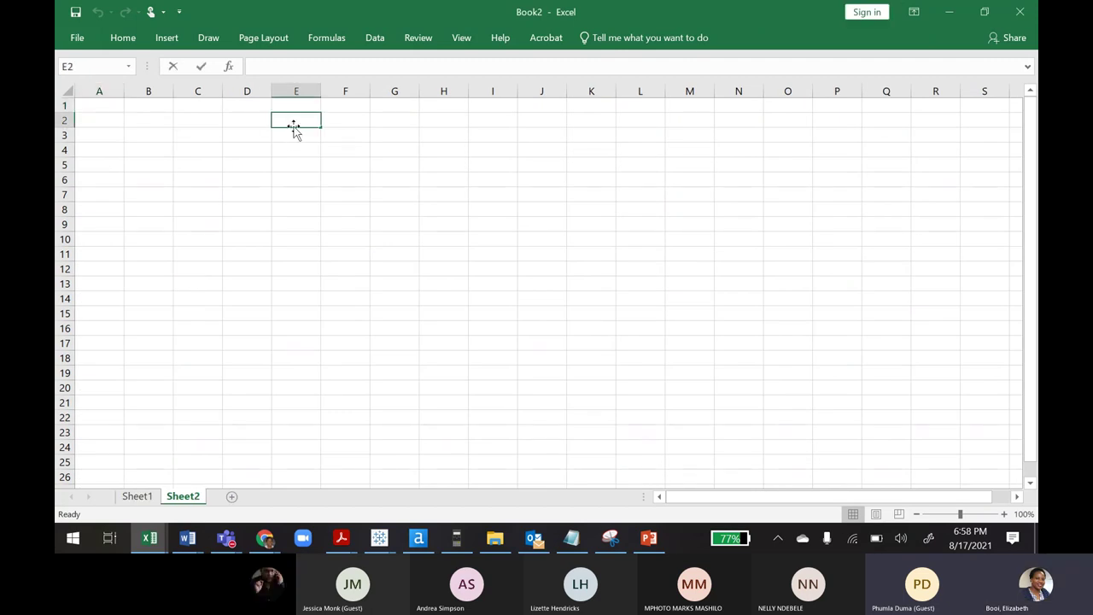
{"action": "type", "text": "A"}
{"action": "key", "text": "Return"}
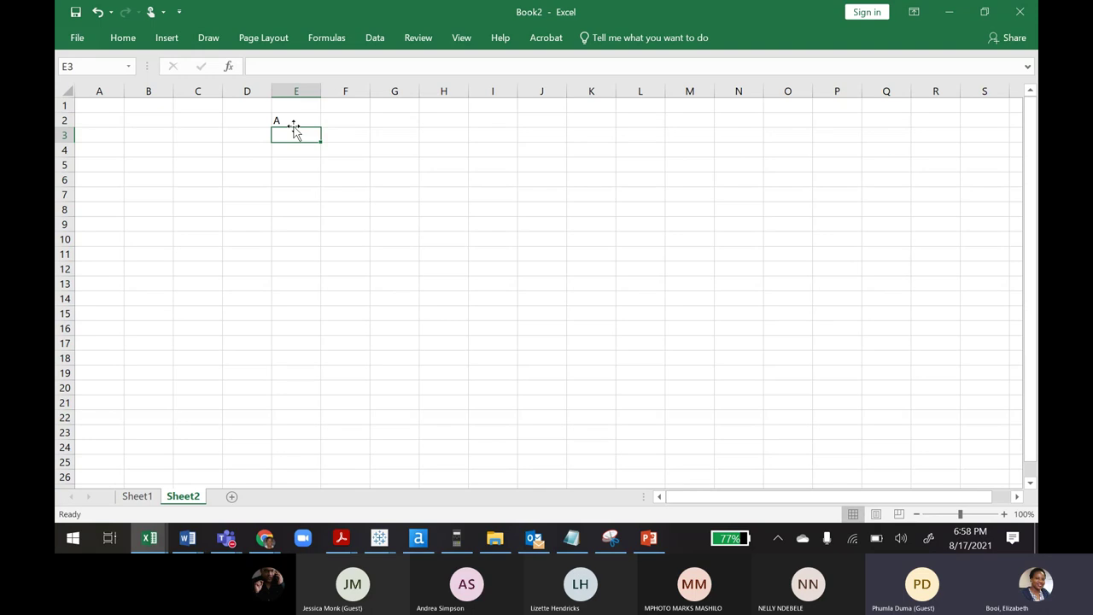
{"action": "type", "text": "D"}
{"action": "key", "text": "Return"}
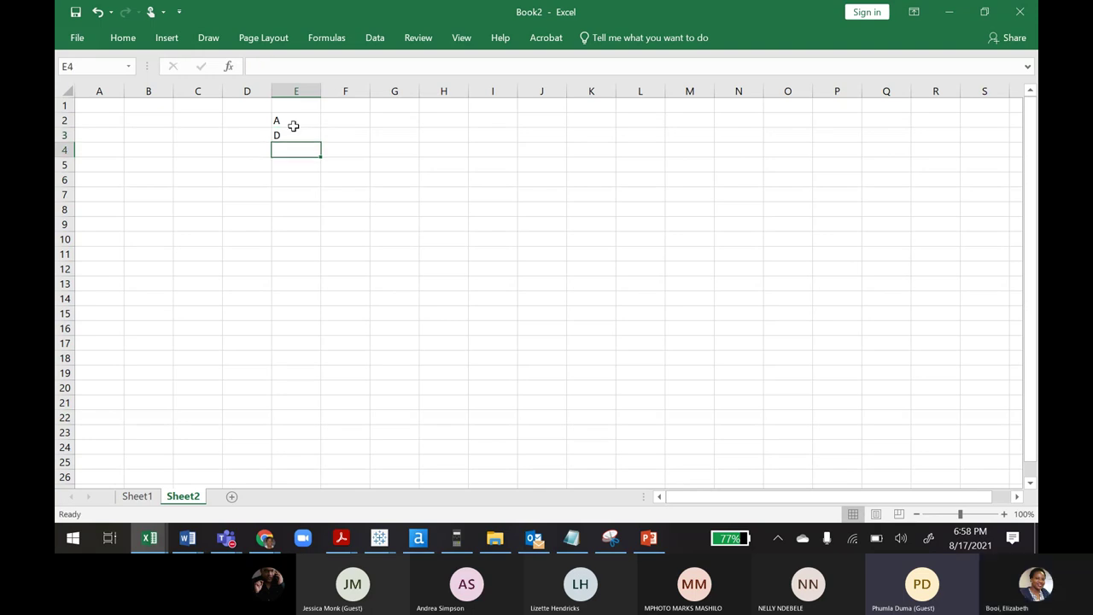
{"action": "type", "text": "F"}
{"action": "key", "text": "Return"}
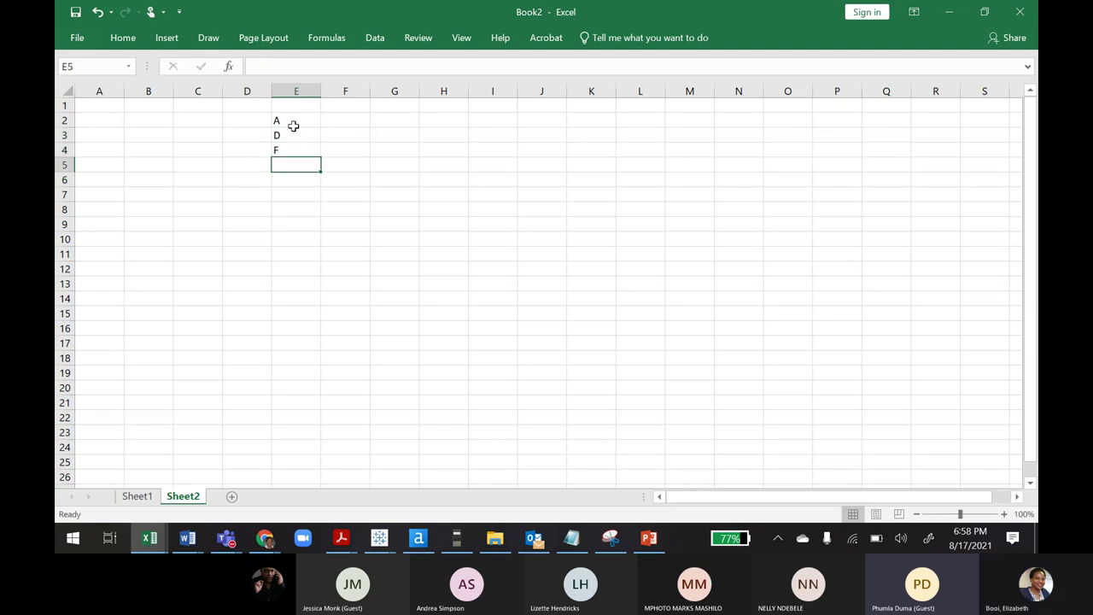
{"action": "type", "text": "D"}
{"action": "key", "text": "Return"}
{"action": "type", "text": "G"}
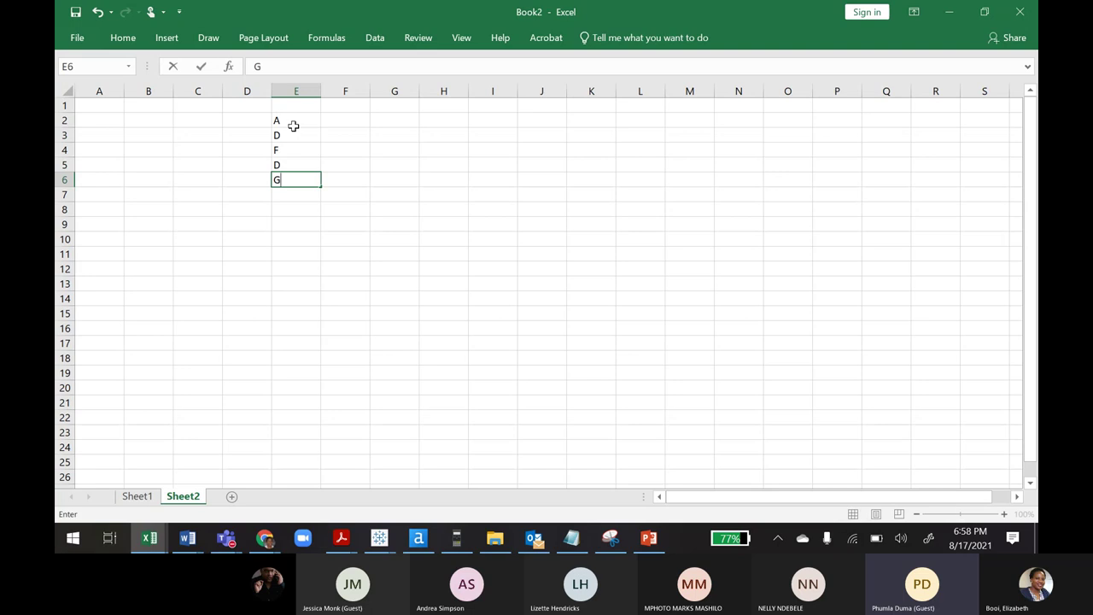
{"action": "key", "text": "Return"}
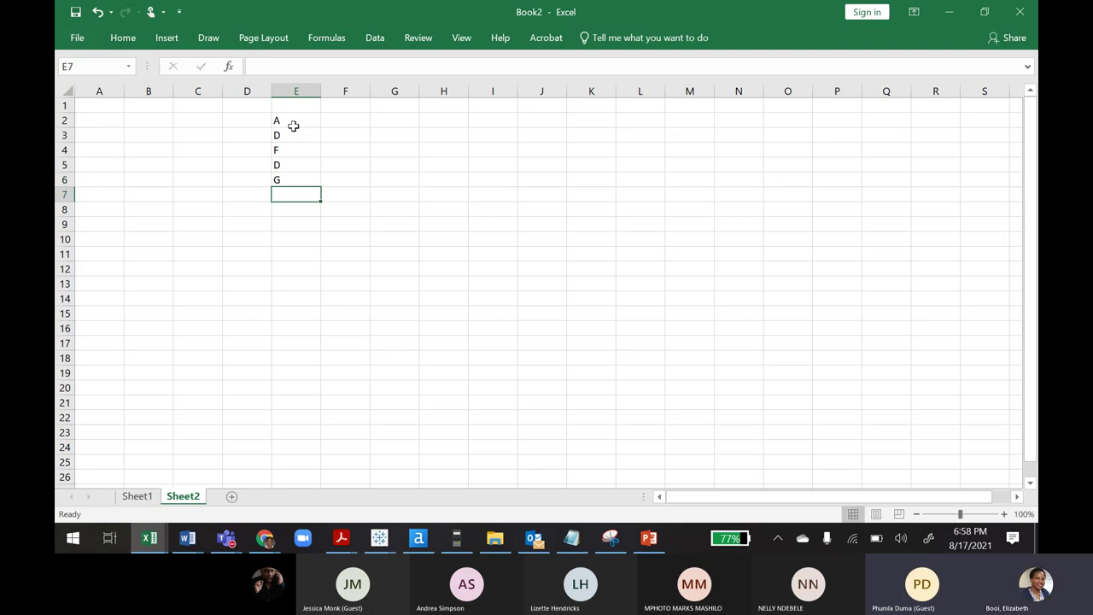
{"action": "type", "text": "G"}
{"action": "key", "text": "Return"}
{"action": "type", "text": "H"}
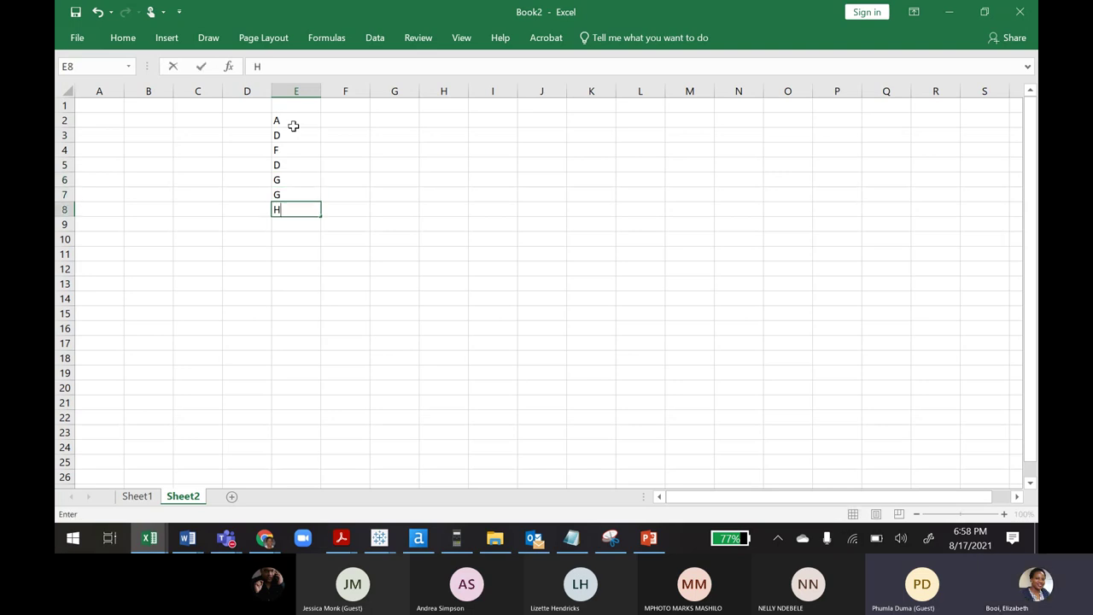
{"action": "key", "text": "Return"}
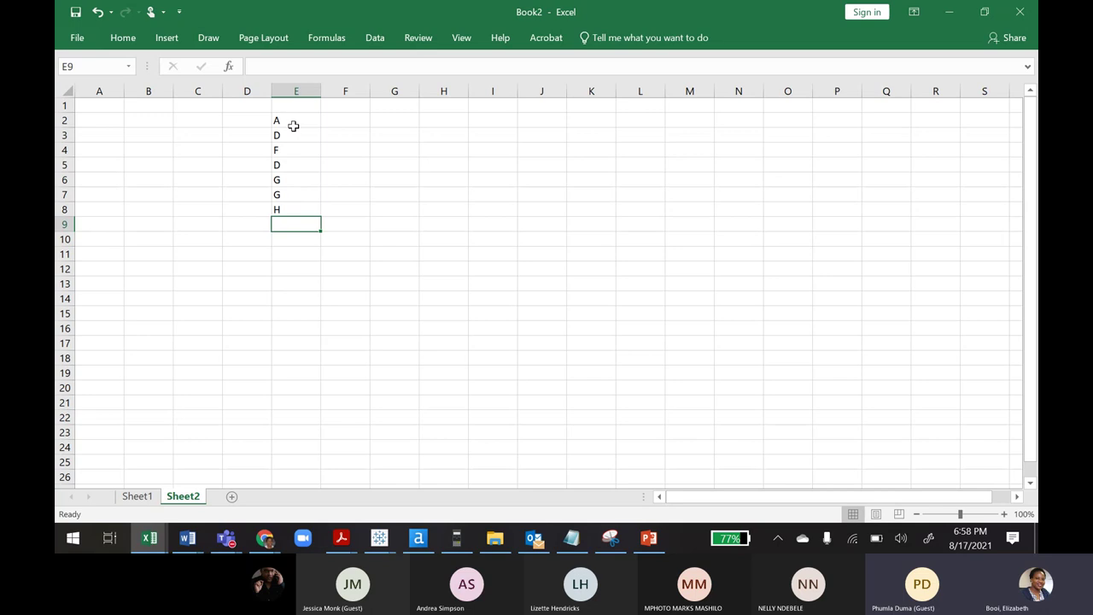
{"action": "type", "text": "H"}
Enter the gender codes F, M, F, F in cells F2 to F5.
{"action": "left_click", "coordinate": [339, 122]}
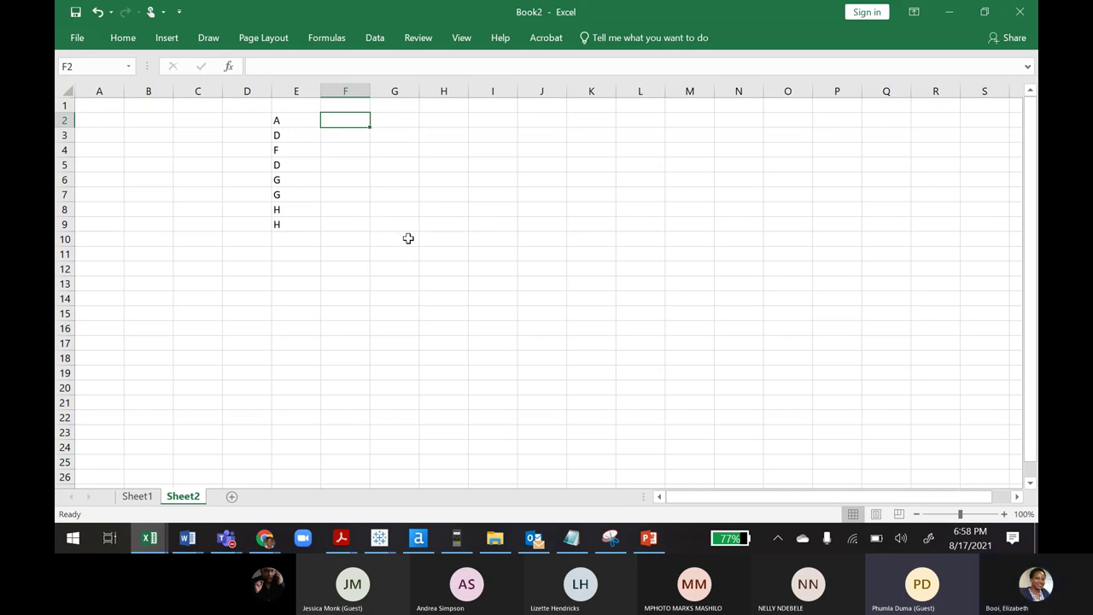
{"action": "type", "text": "F"}
{"action": "left_click", "coordinate": [347, 140]}
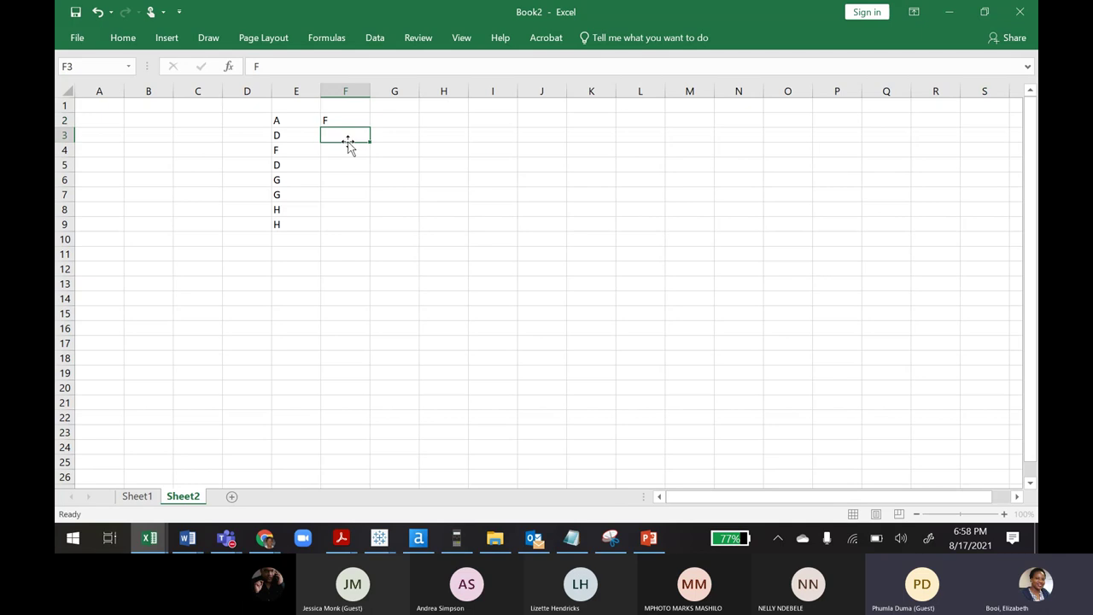
{"action": "type", "text": "M"}
{"action": "left_click", "coordinate": [344, 155]}
{"action": "type", "text": "f"}
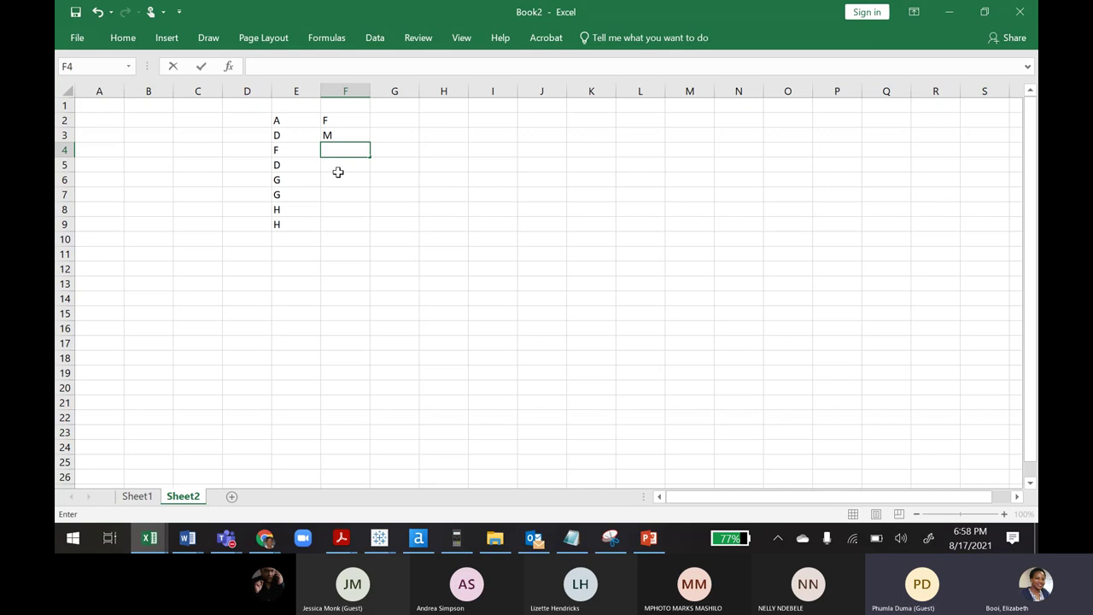
{"action": "left_click", "coordinate": [339, 174]}
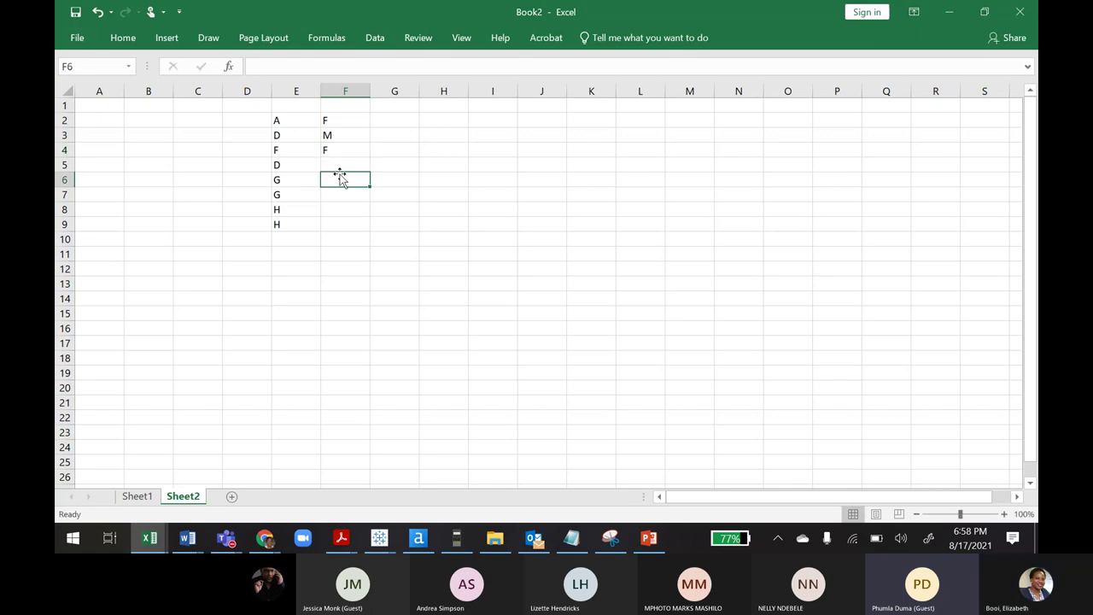
{"action": "left_click", "coordinate": [339, 162]}
{"action": "type", "text": "f"}
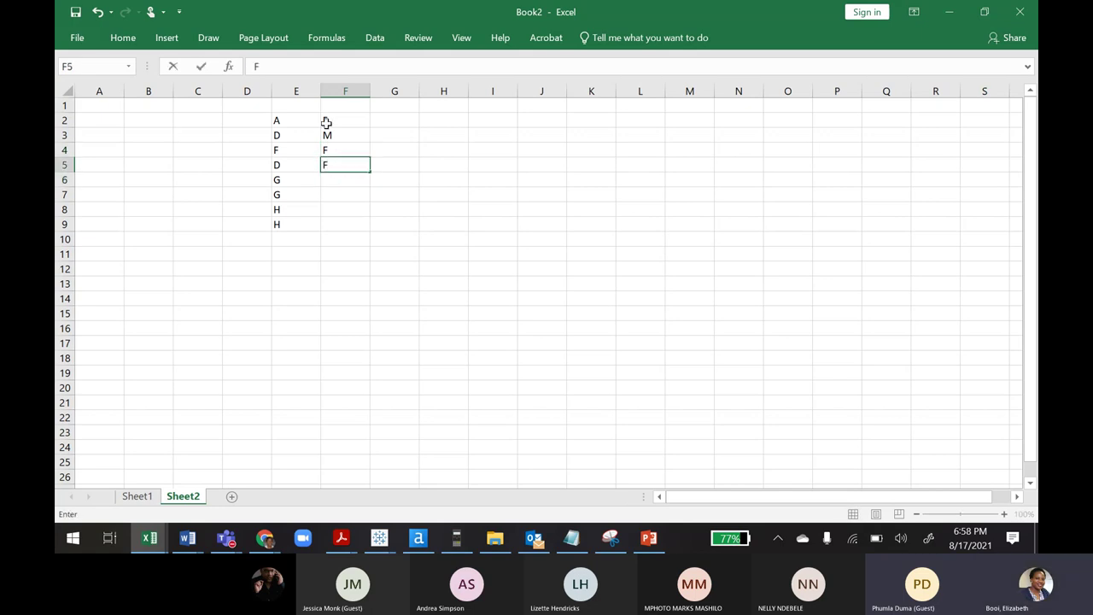
Copy the gender codes in F2:F5 to the cells starting at F7, and enter F in F6.
{"action": "left_click", "coordinate": [325, 125]}
{"action": "left_click_drag", "start_coordinate": [326, 125], "coordinate": [328, 164]}
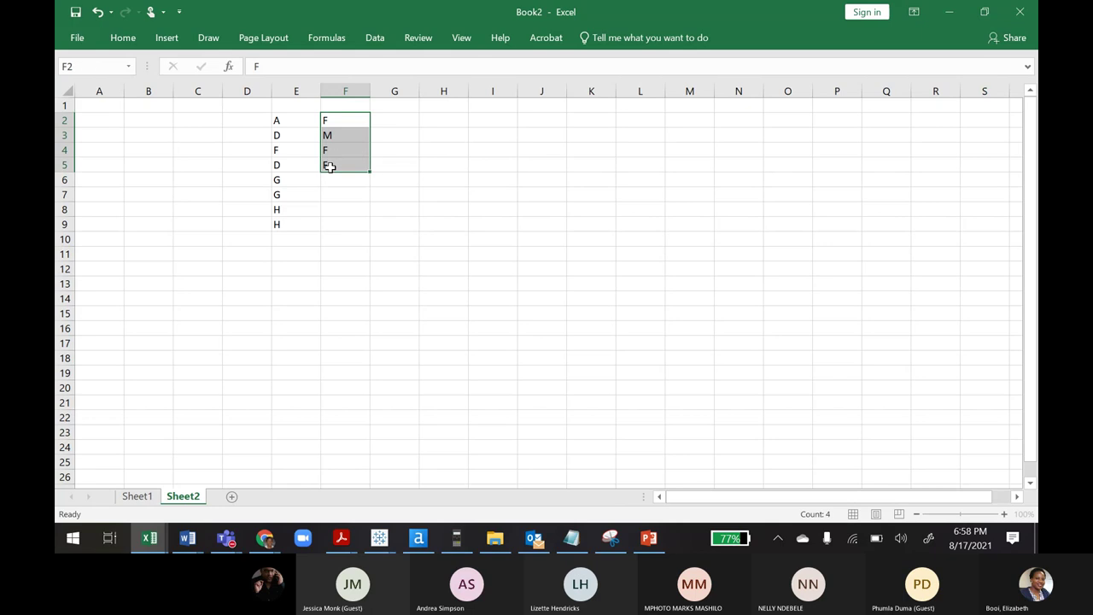
{"action": "key", "text": "ctrl+c"}
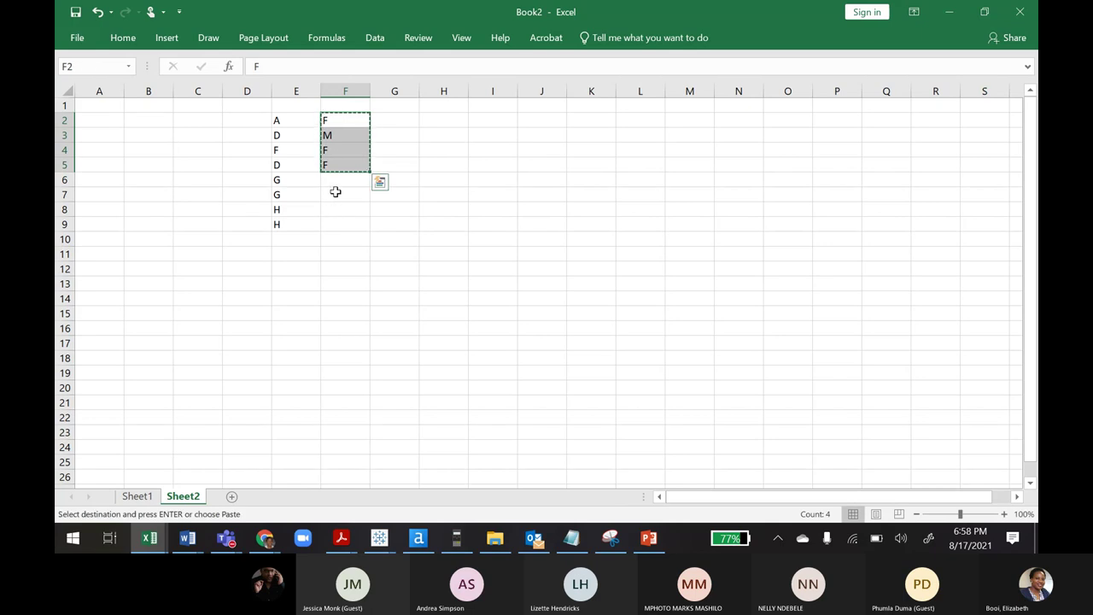
{"action": "left_click", "coordinate": [334, 191]}
{"action": "key", "text": "ctrl+v"}
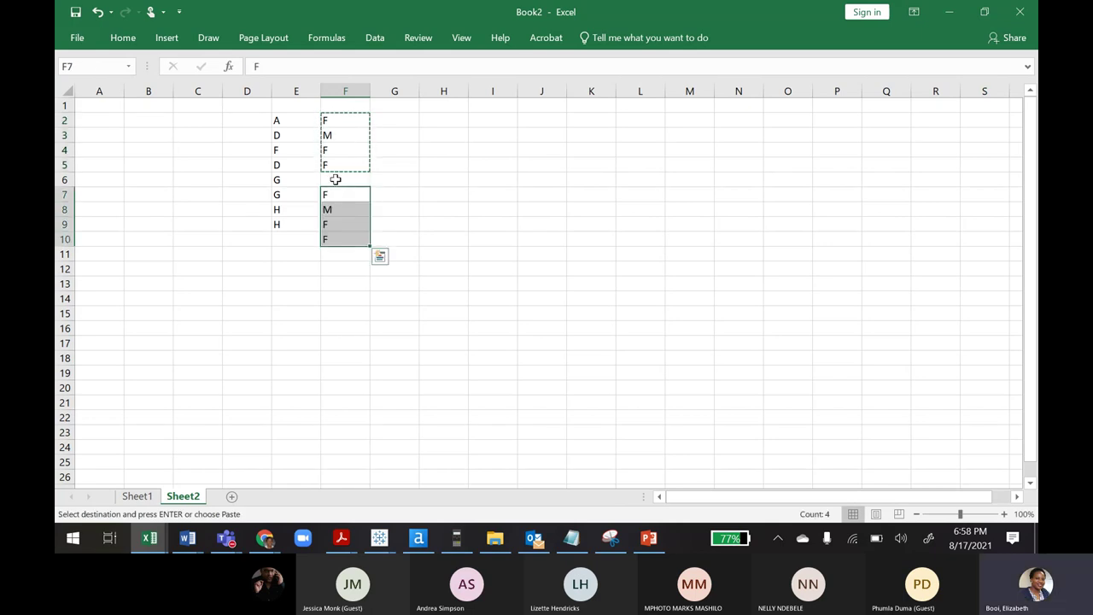
{"action": "left_click", "coordinate": [335, 179]}
{"action": "type", "text": "F"}
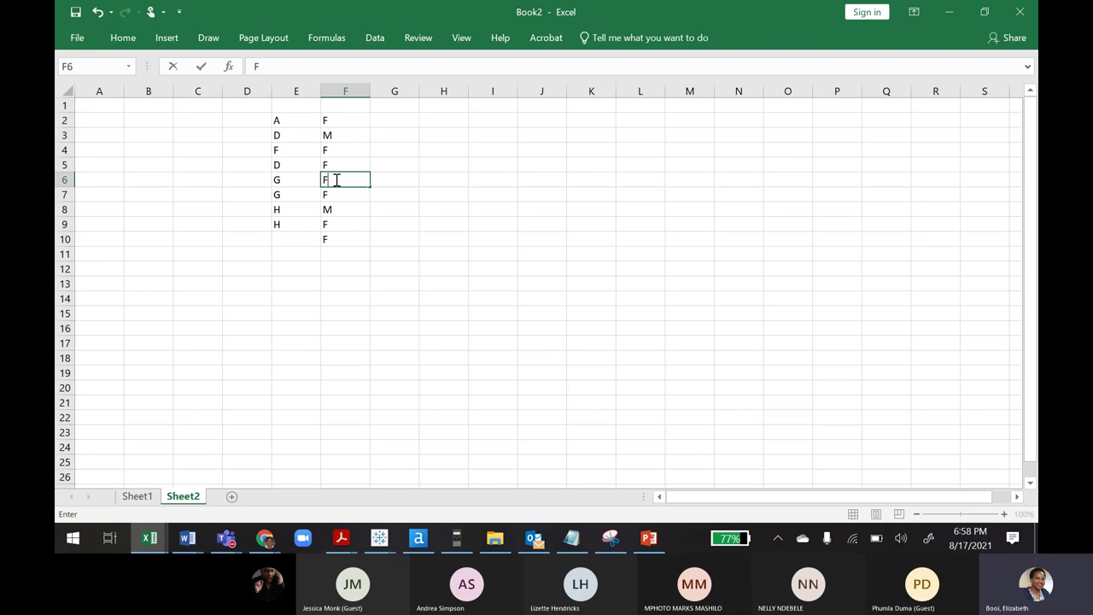
{"action": "left_click", "coordinate": [397, 238]}
Enter 1 in G2 and fill it down to G9.
{"action": "left_click", "coordinate": [388, 121]}
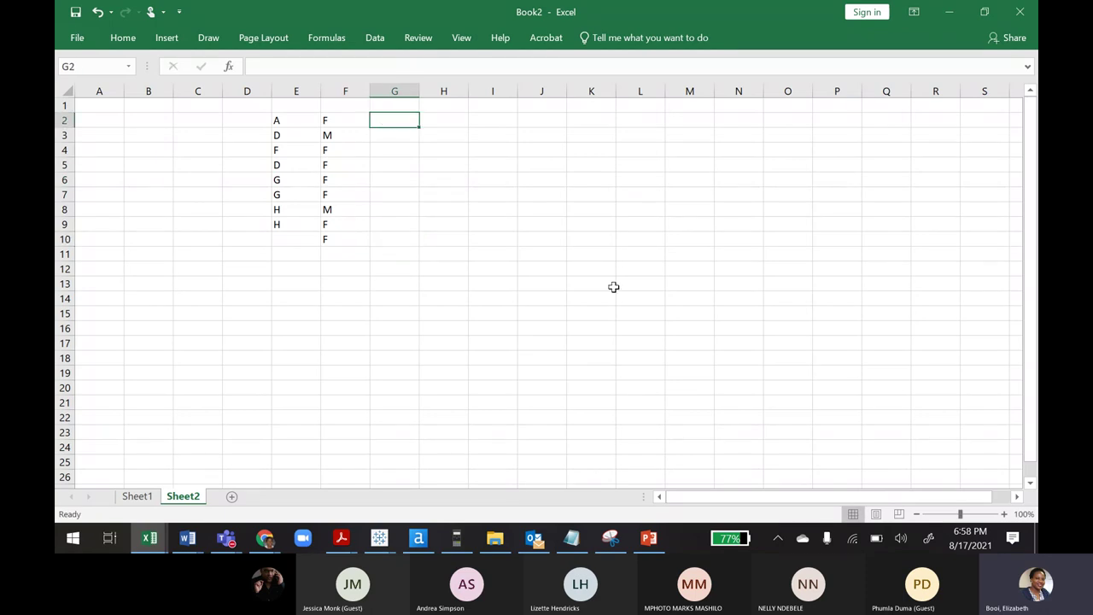
{"action": "type", "text": "1"}
{"action": "left_click", "coordinate": [467, 209]}
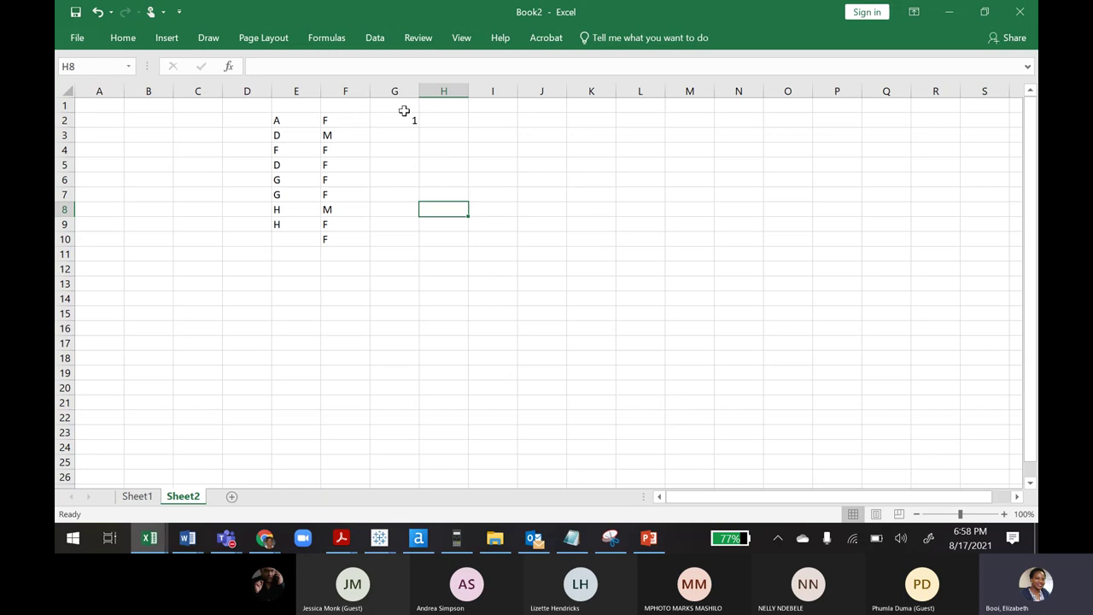
{"action": "left_click", "coordinate": [404, 122]}
{"action": "left_click_drag", "start_coordinate": [419, 127], "coordinate": [395, 224]}
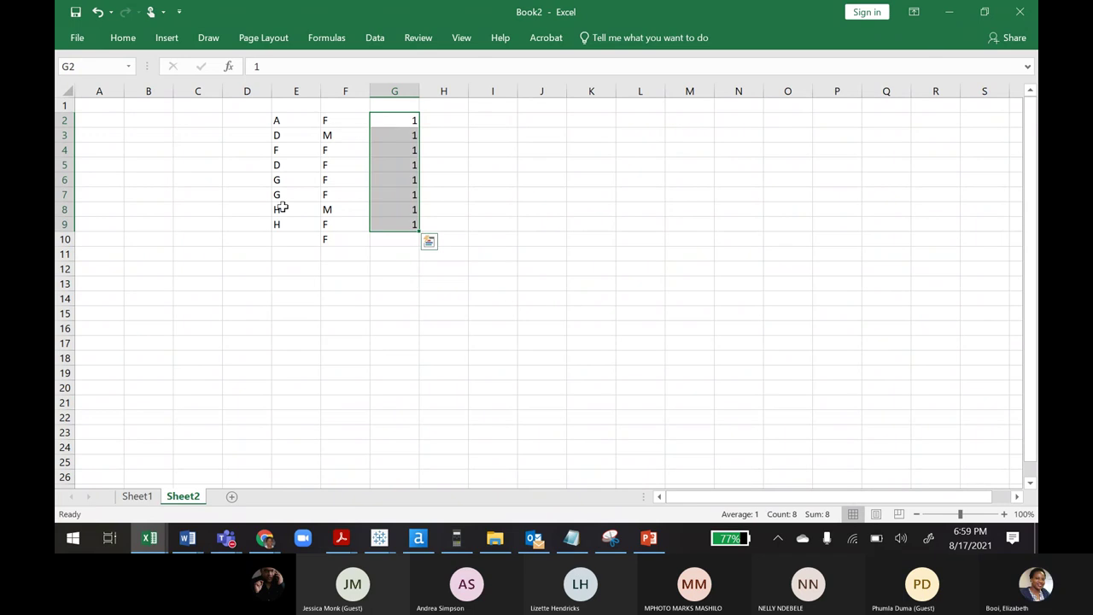
Clear the surplus gender code in cell F10.
{"action": "left_click", "coordinate": [332, 250]}
{"action": "left_click_drag", "start_coordinate": [332, 251], "coordinate": [333, 243]}
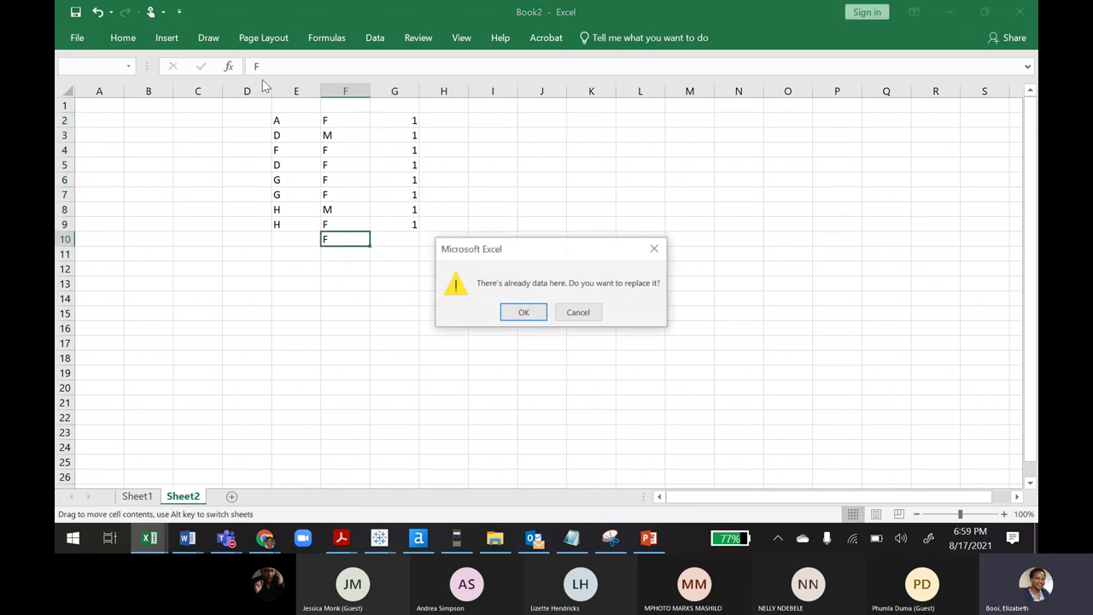
{"action": "left_click", "coordinate": [581, 313]}
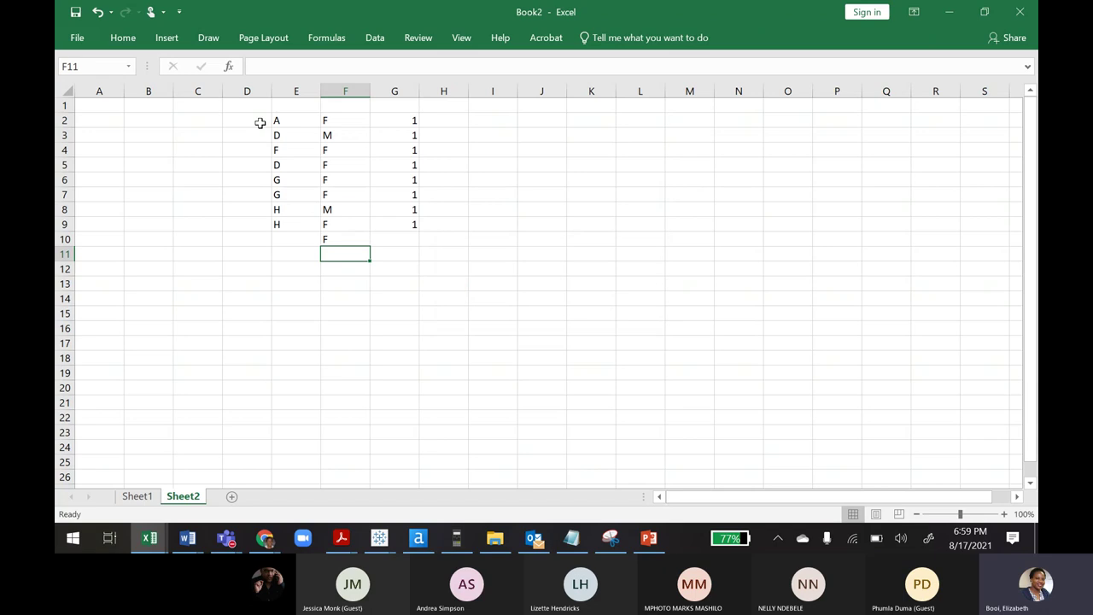
{"action": "left_click", "coordinate": [331, 237]}
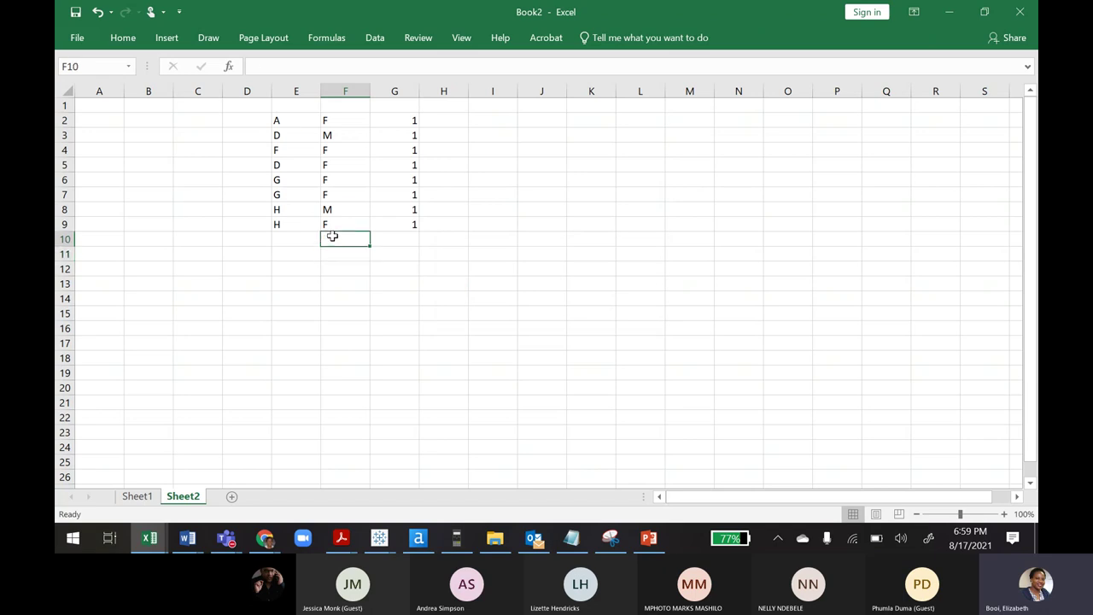
Enter the column headings Illness, Gender and Count in cells E1 to G1.
{"action": "left_click", "coordinate": [297, 110]}
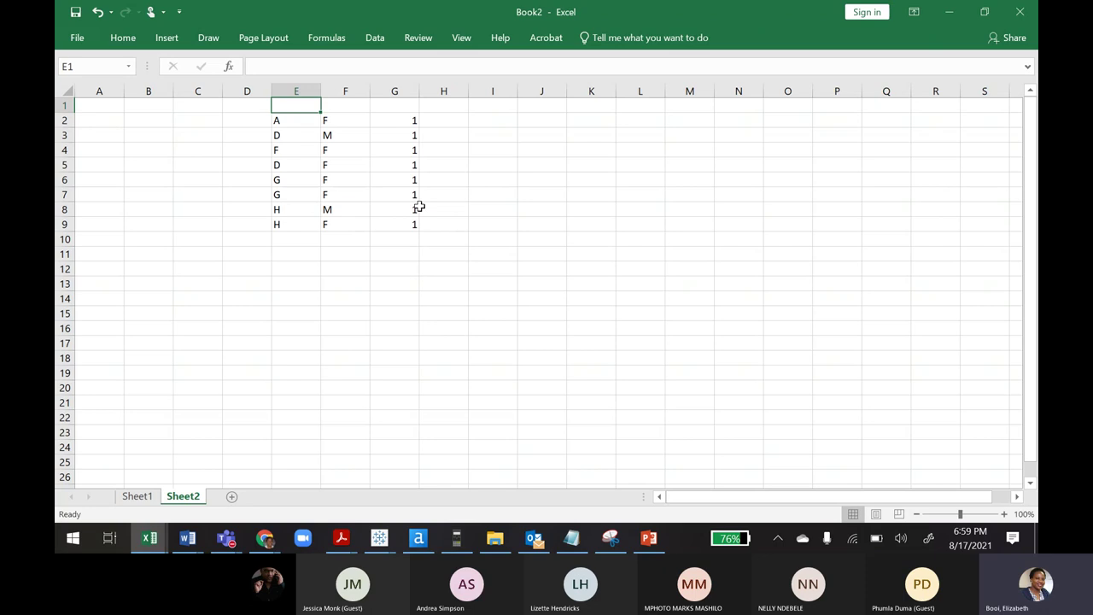
{"action": "type", "text": "Illness"}
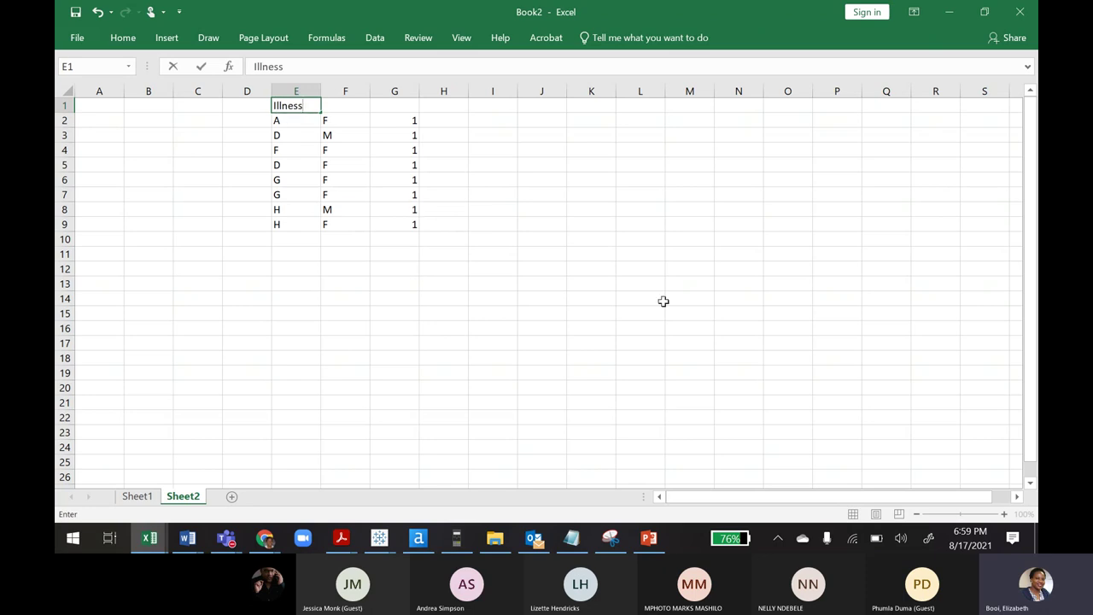
{"action": "left_click", "coordinate": [342, 104]}
{"action": "type", "text": "Gender"}
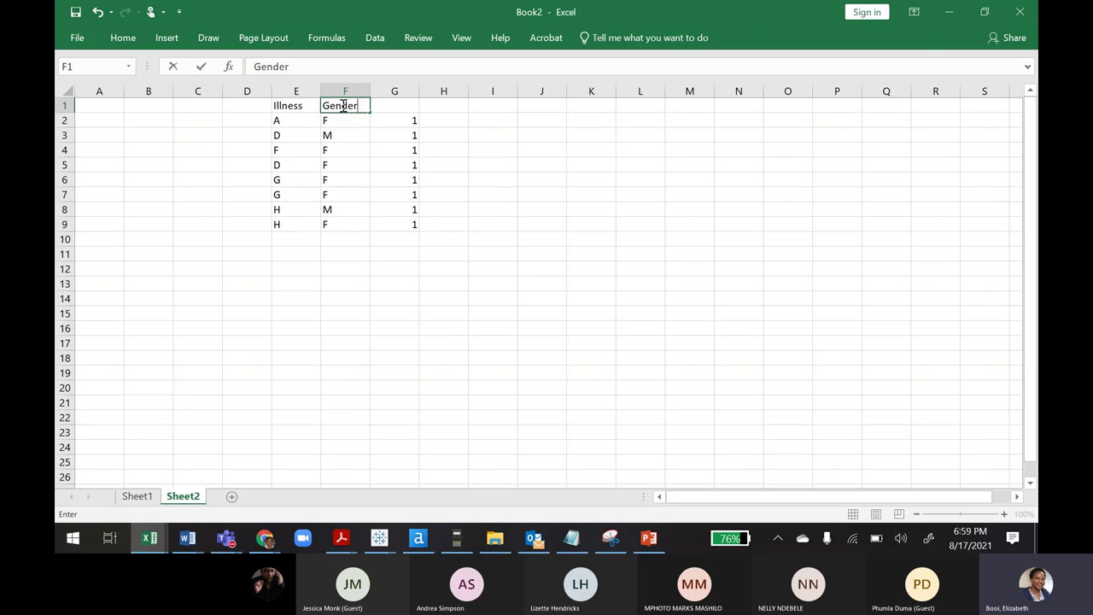
{"action": "left_click", "coordinate": [461, 189]}
{"action": "left_click", "coordinate": [402, 105]}
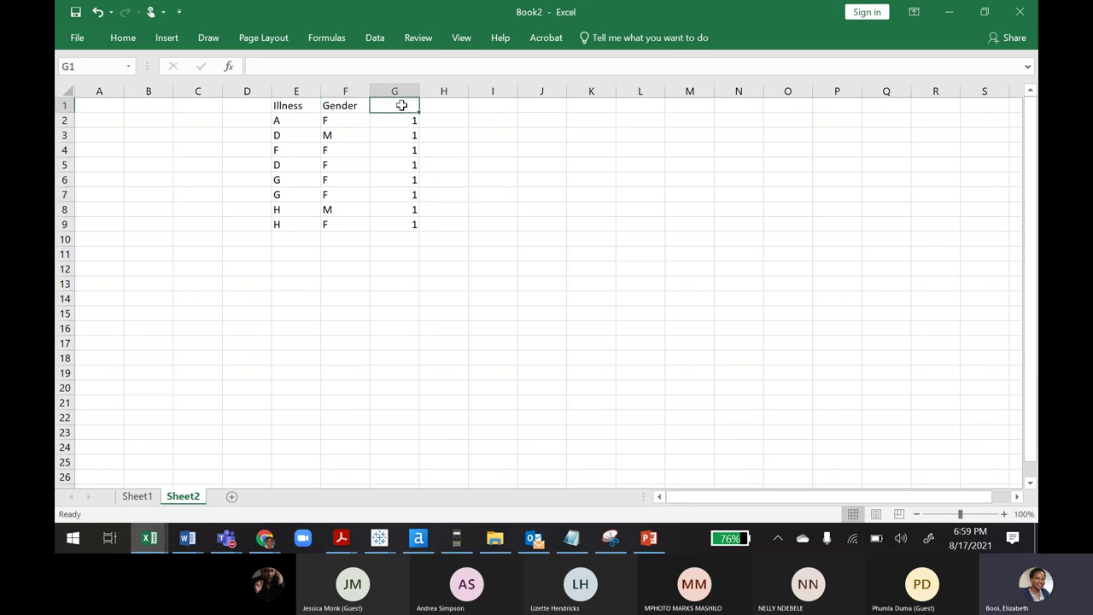
{"action": "type", "text": "Count"}
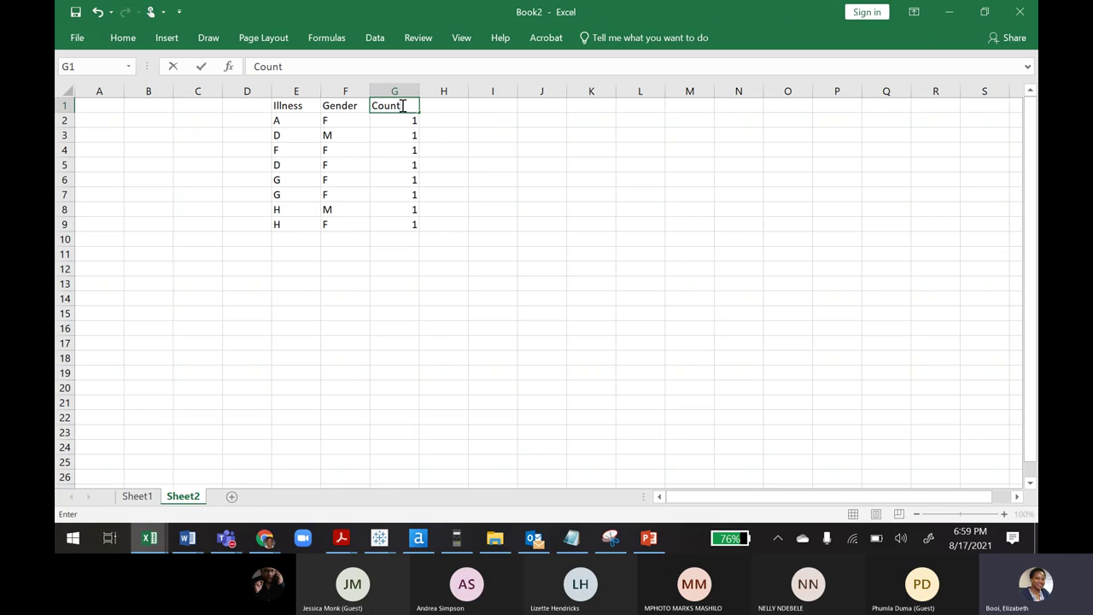
{"action": "left_click", "coordinate": [459, 208]}
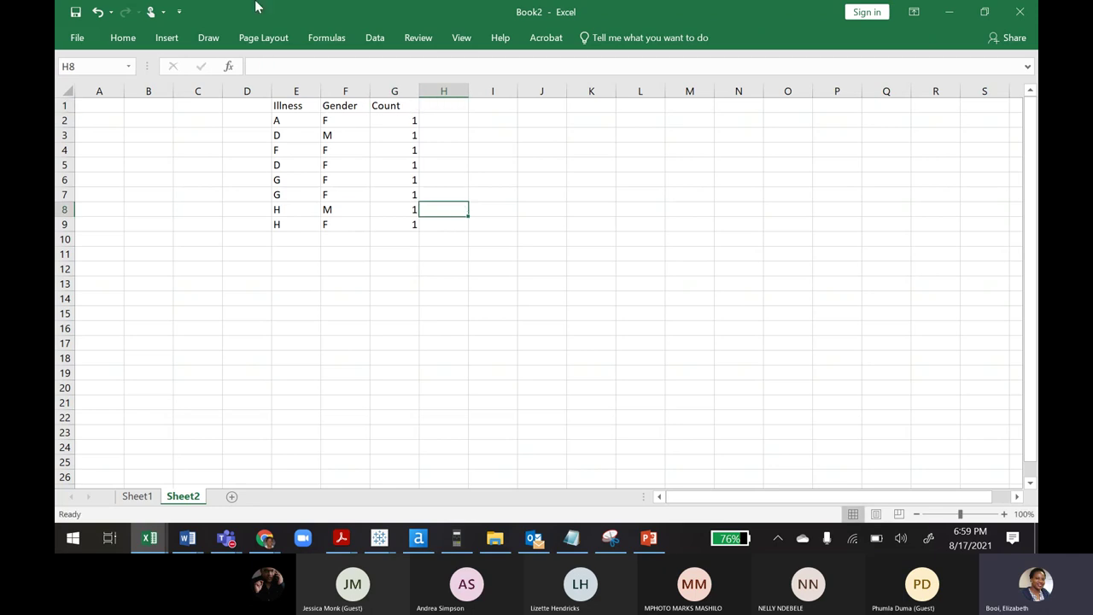
Create a PivotTable from the data in E1:G9, placed on the existing worksheet at cell E12 of Sheet2.
{"action": "left_click_drag", "start_coordinate": [286, 105], "coordinate": [405, 223]}
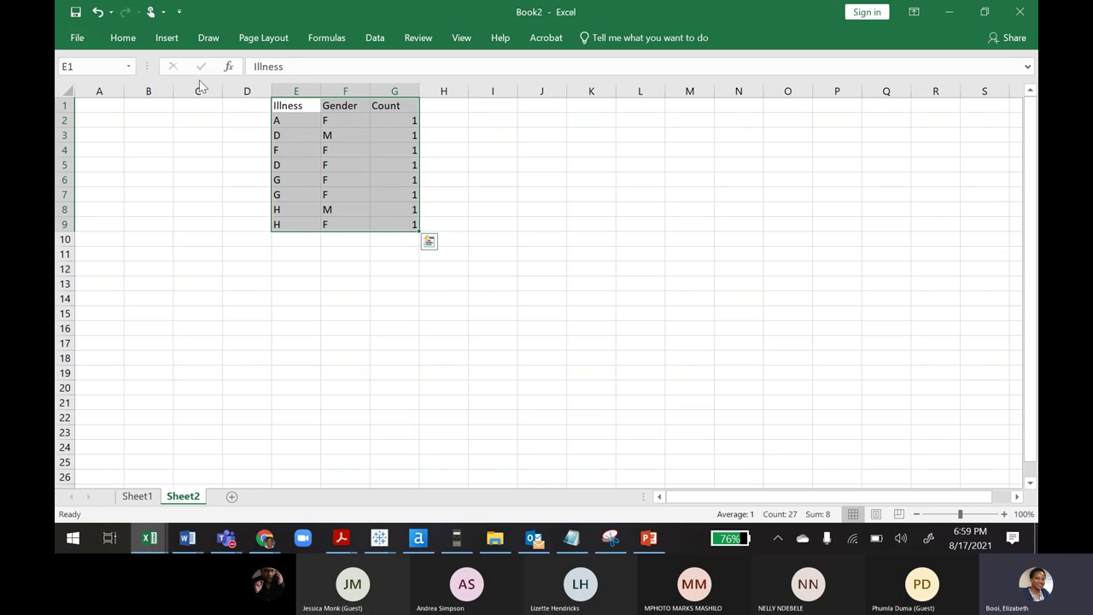
{"action": "left_click", "coordinate": [162, 39]}
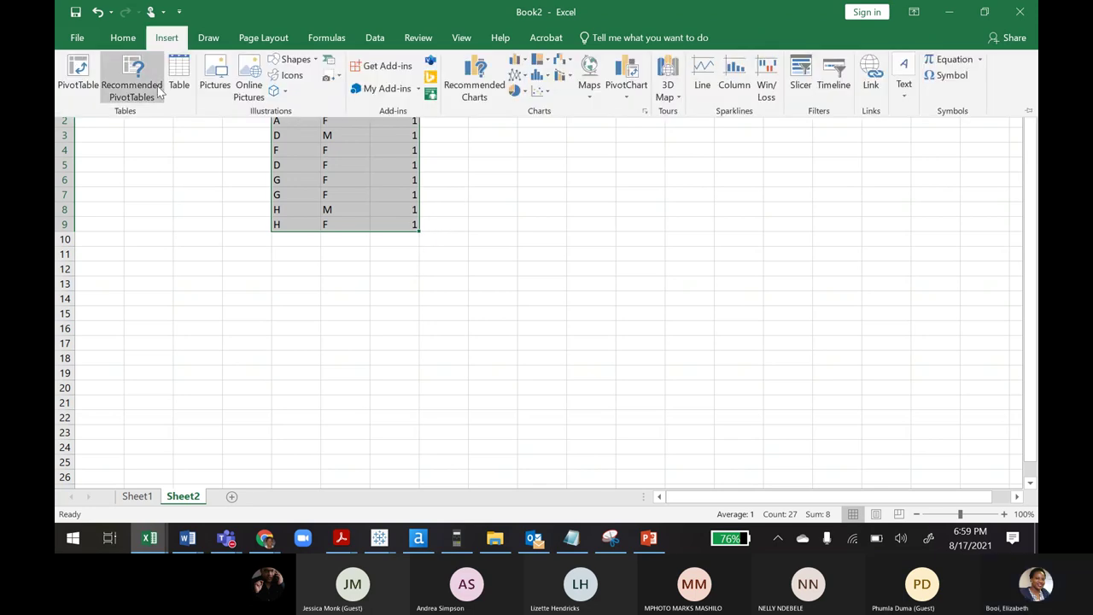
{"action": "left_click", "coordinate": [74, 75]}
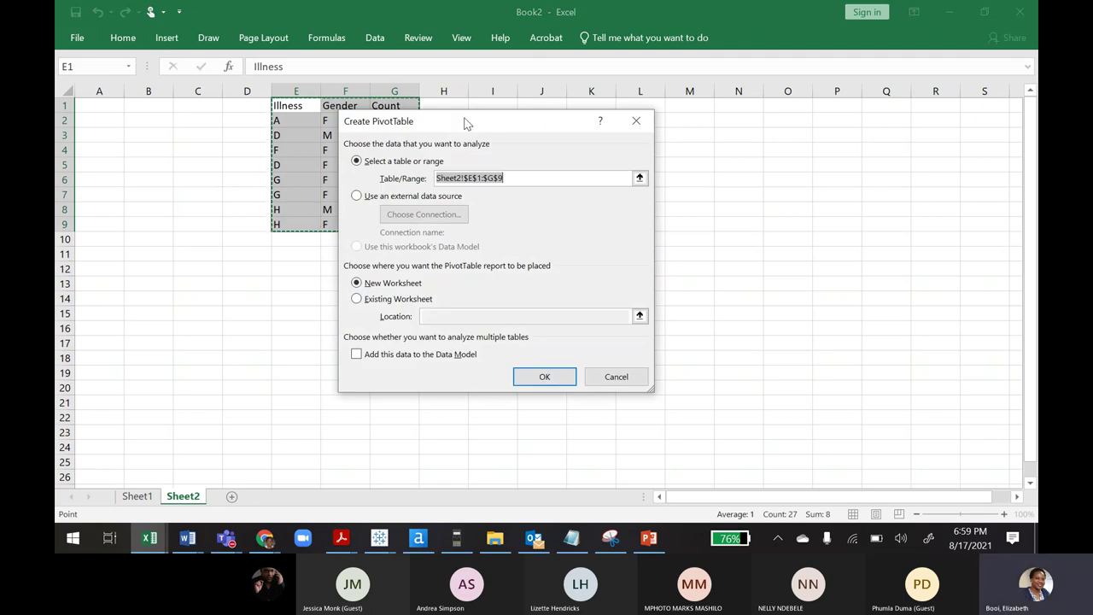
{"action": "left_click_drag", "start_coordinate": [466, 122], "coordinate": [754, 139]}
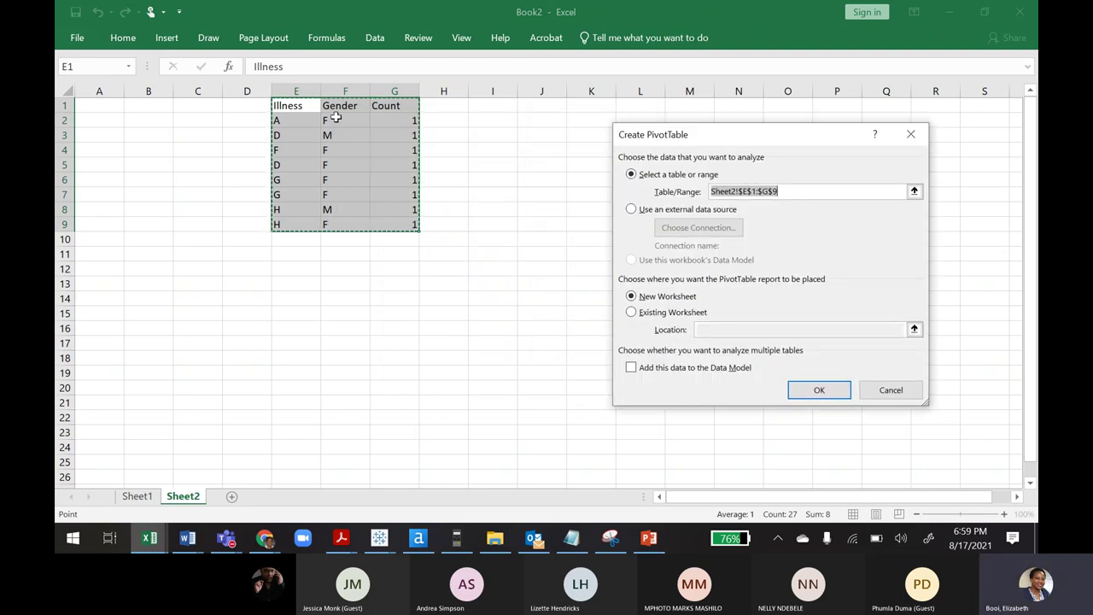
{"action": "left_click", "coordinate": [632, 314]}
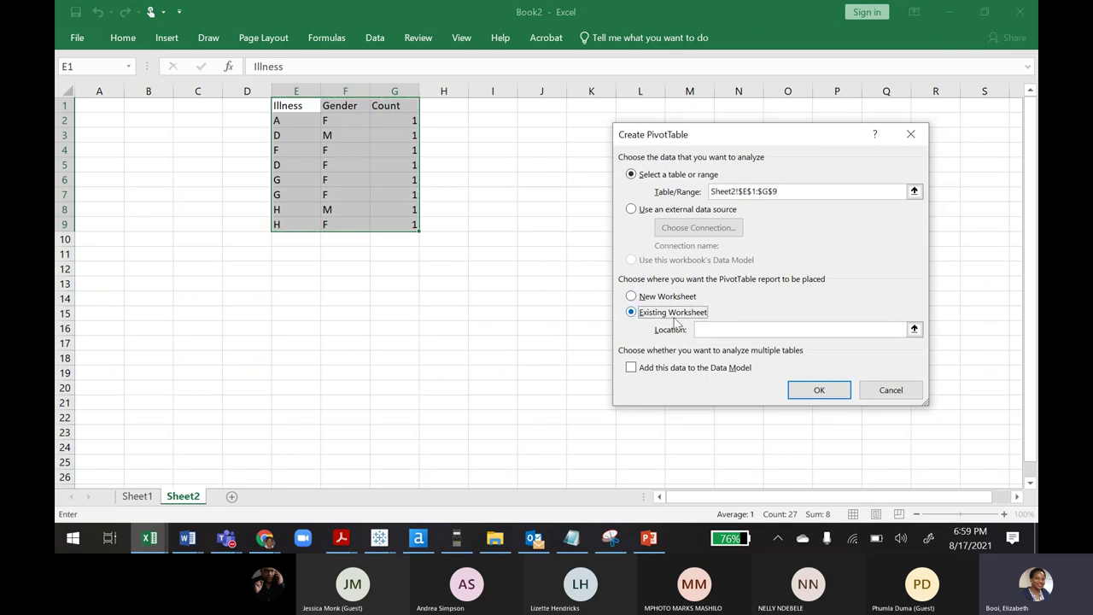
{"action": "left_click", "coordinate": [707, 330]}
{"action": "left_click", "coordinate": [285, 271]}
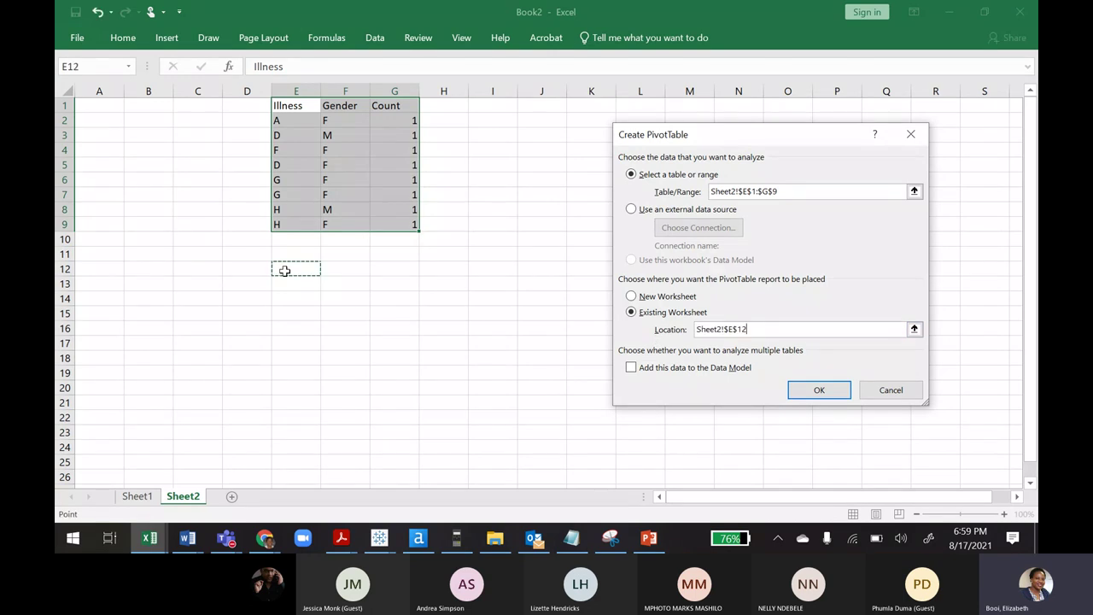
{"action": "left_click", "coordinate": [820, 398]}
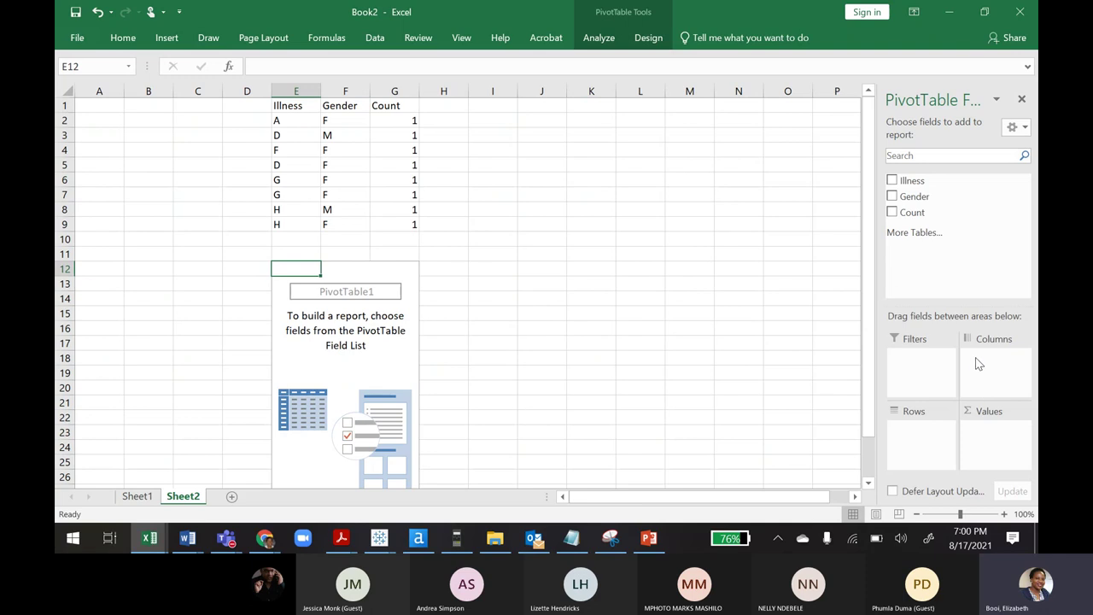
Assign the Illness field to the PivotTable's columns and the Gender field to its rows.
{"action": "left_click_drag", "start_coordinate": [911, 180], "coordinate": [991, 363]}
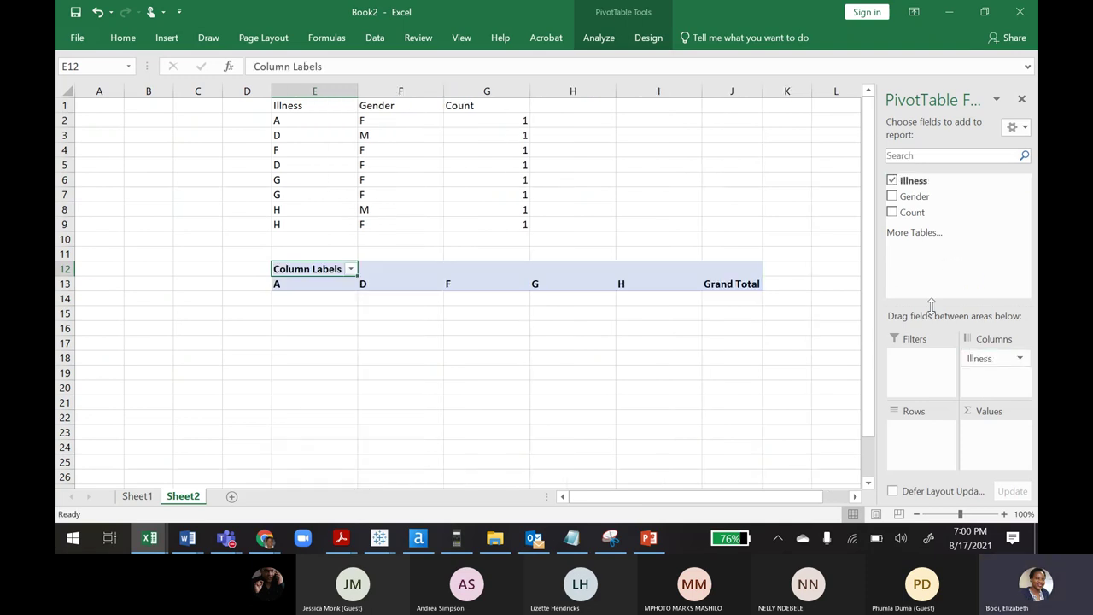
{"action": "left_click_drag", "start_coordinate": [910, 197], "coordinate": [916, 442]}
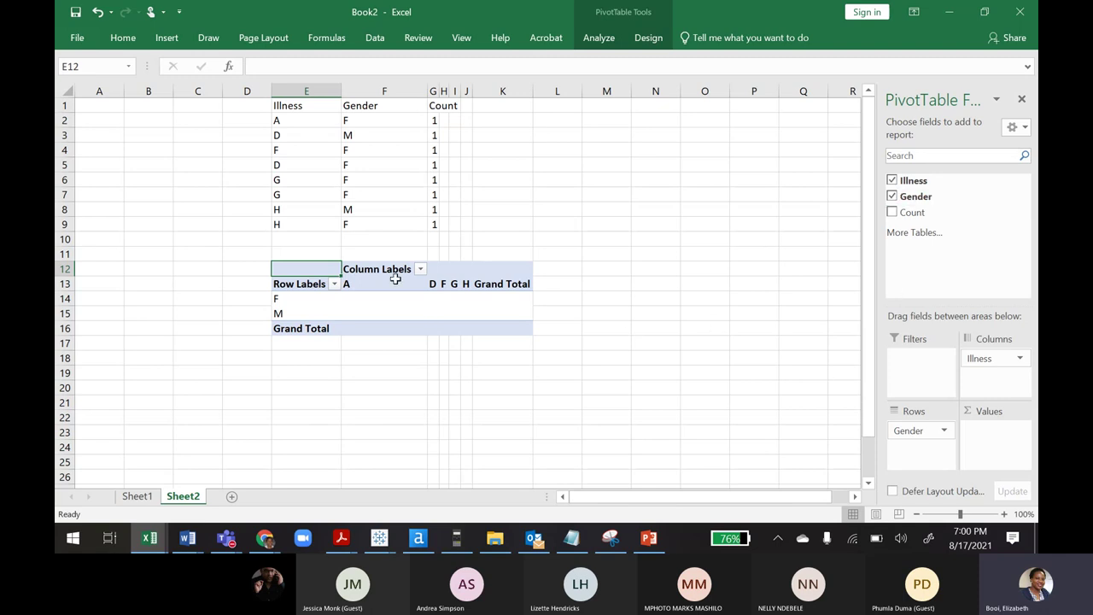
{"action": "left_click", "coordinate": [285, 268]}
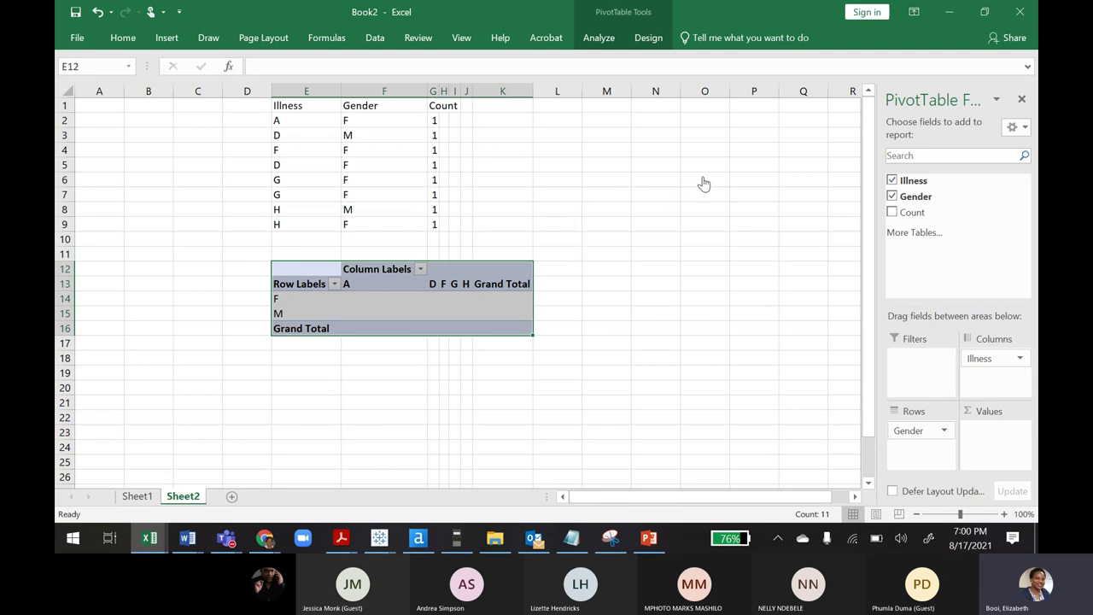
{"action": "left_click", "coordinate": [321, 263]}
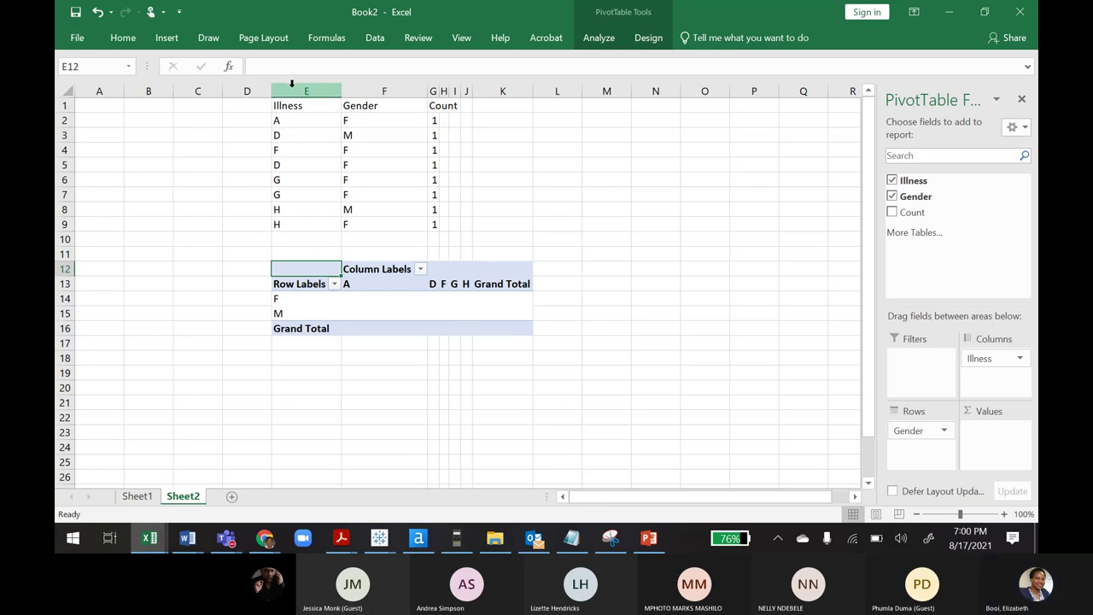
Widen columns G to K to space out the PivotTable's illness and total columns.
{"action": "left_click_drag", "start_coordinate": [291, 82], "coordinate": [557, 77]}
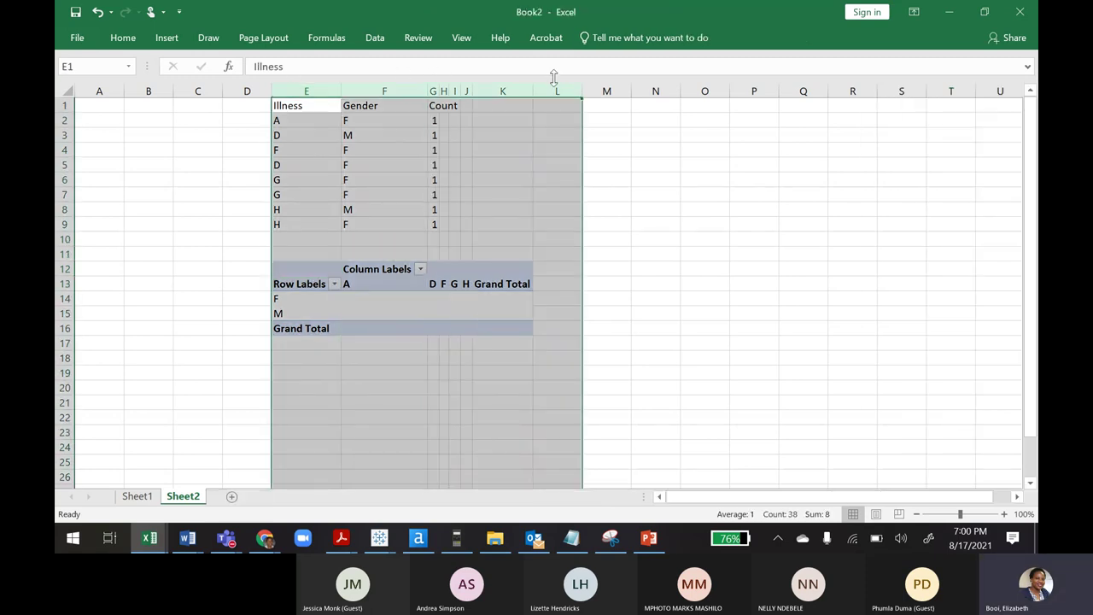
{"action": "left_click", "coordinate": [483, 105]}
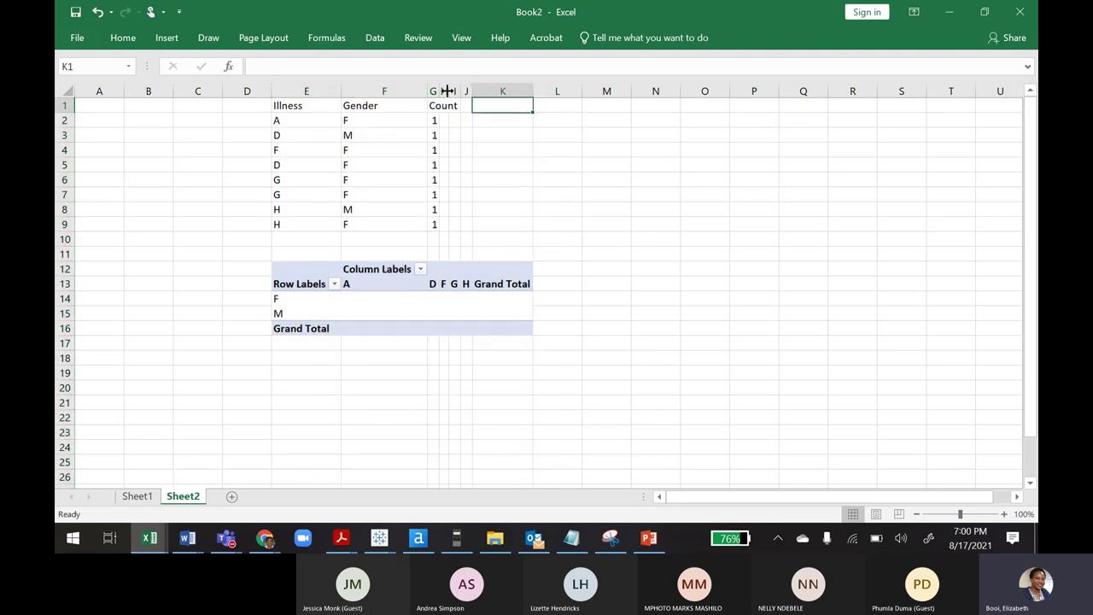
{"action": "left_click_drag", "start_coordinate": [443, 91], "coordinate": [534, 89]}
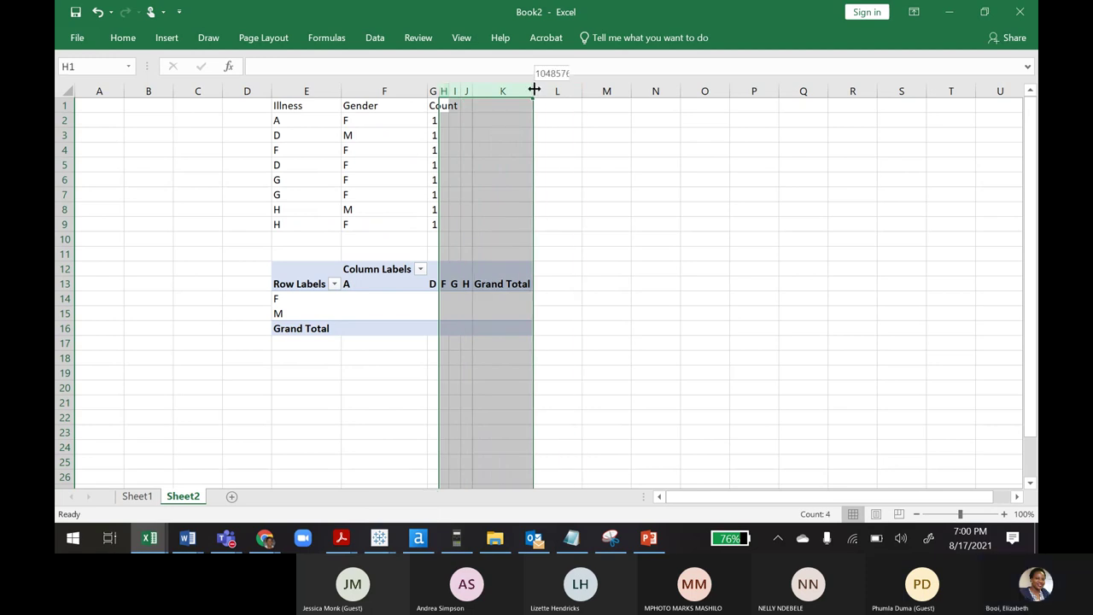
{"action": "left_click_drag", "start_coordinate": [534, 90], "coordinate": [556, 65]}
{"action": "left_click", "coordinate": [453, 66]}
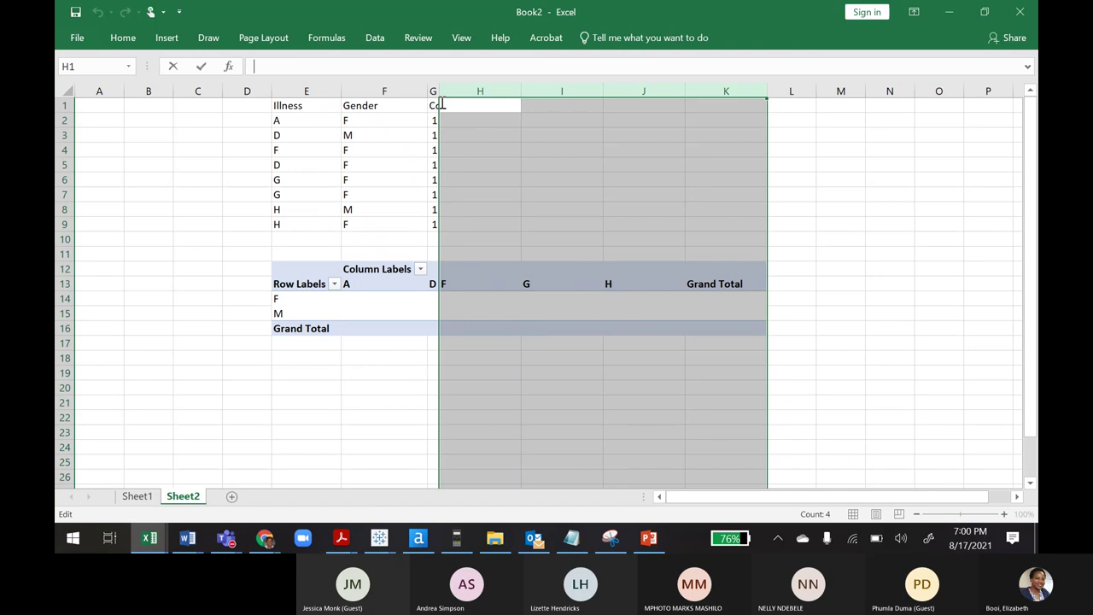
{"action": "left_click", "coordinate": [436, 91]}
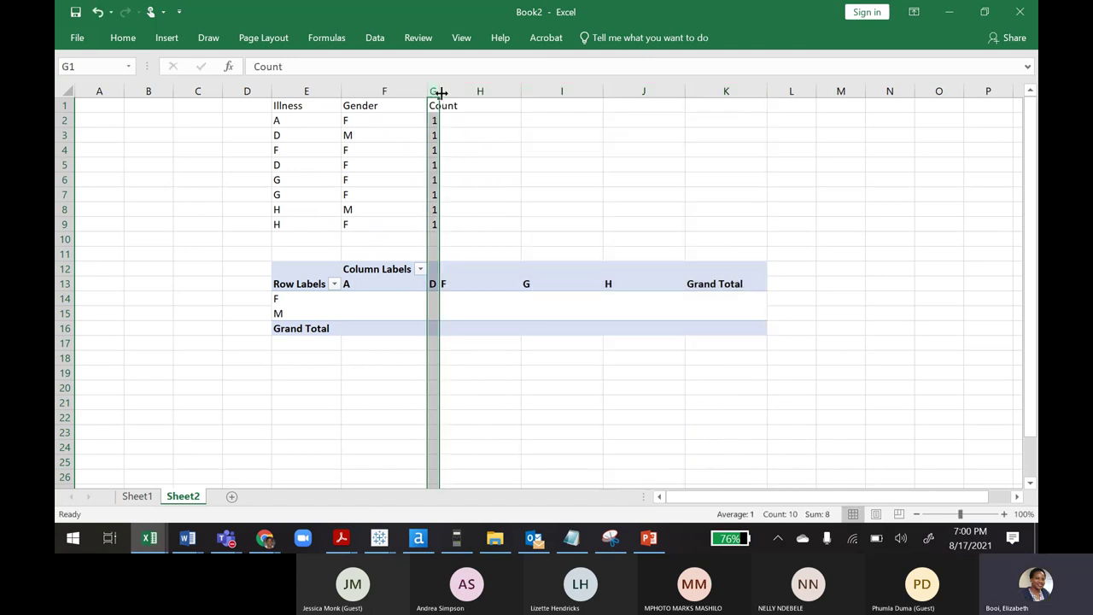
{"action": "left_click_drag", "start_coordinate": [441, 91], "coordinate": [603, 98]}
{"action": "left_click", "coordinate": [486, 192]}
{"action": "left_click", "coordinate": [810, 288]}
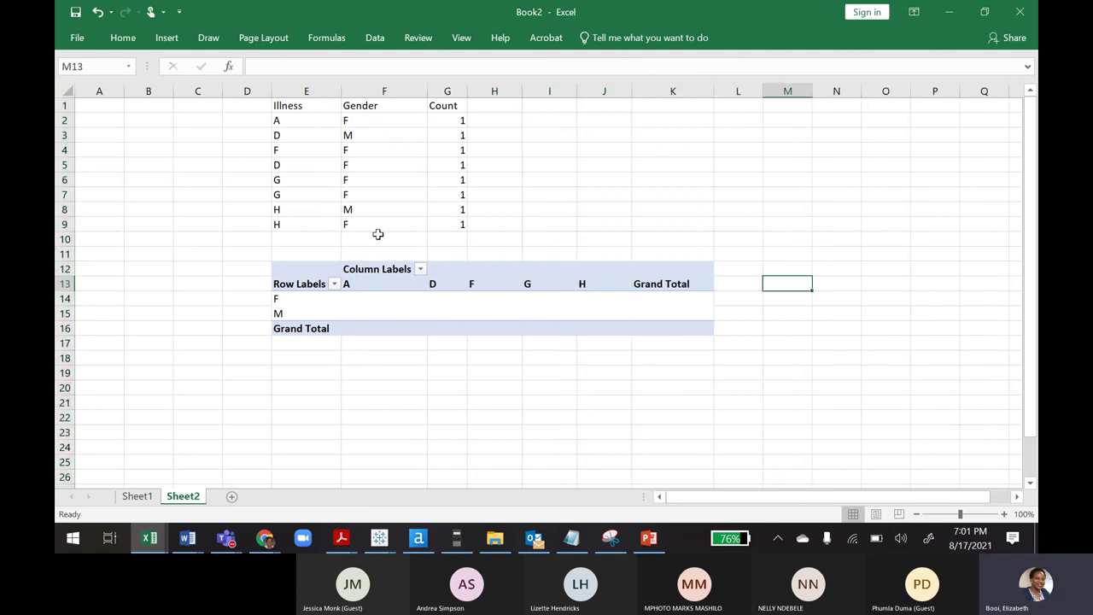
Add the Count field to the PivotTable's values as a sum.
{"action": "left_click", "coordinate": [382, 313]}
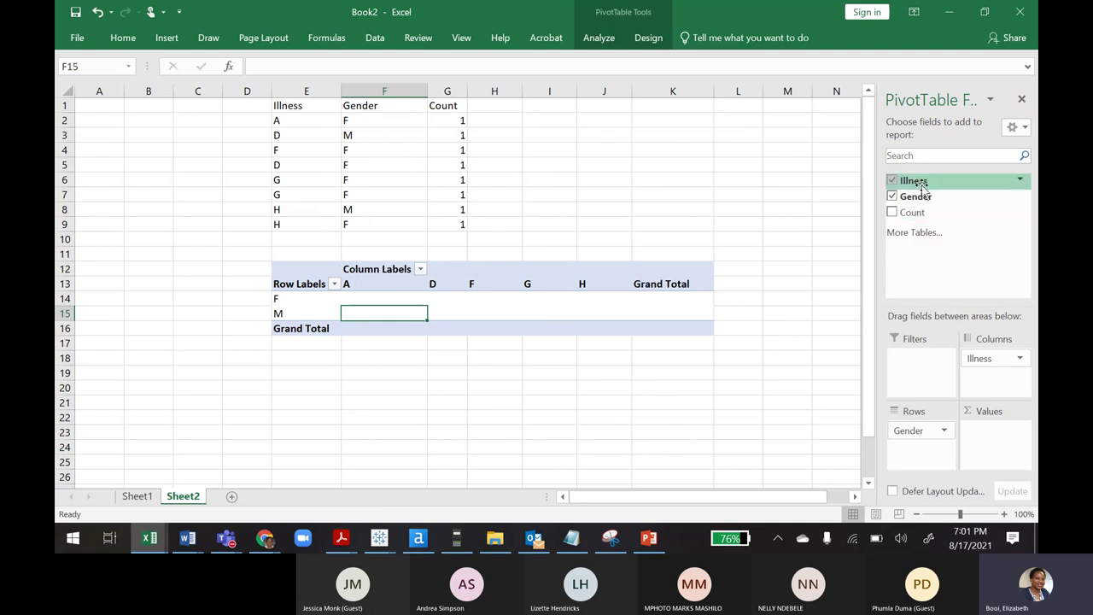
{"action": "left_click_drag", "start_coordinate": [923, 215], "coordinate": [999, 448]}
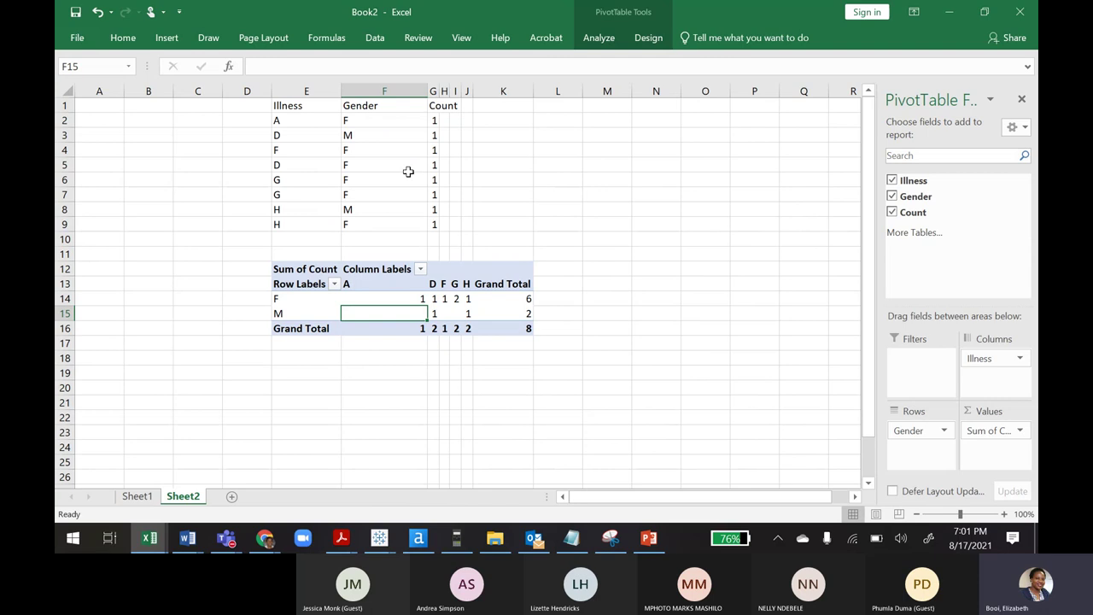
{"action": "left_click", "coordinate": [673, 372]}
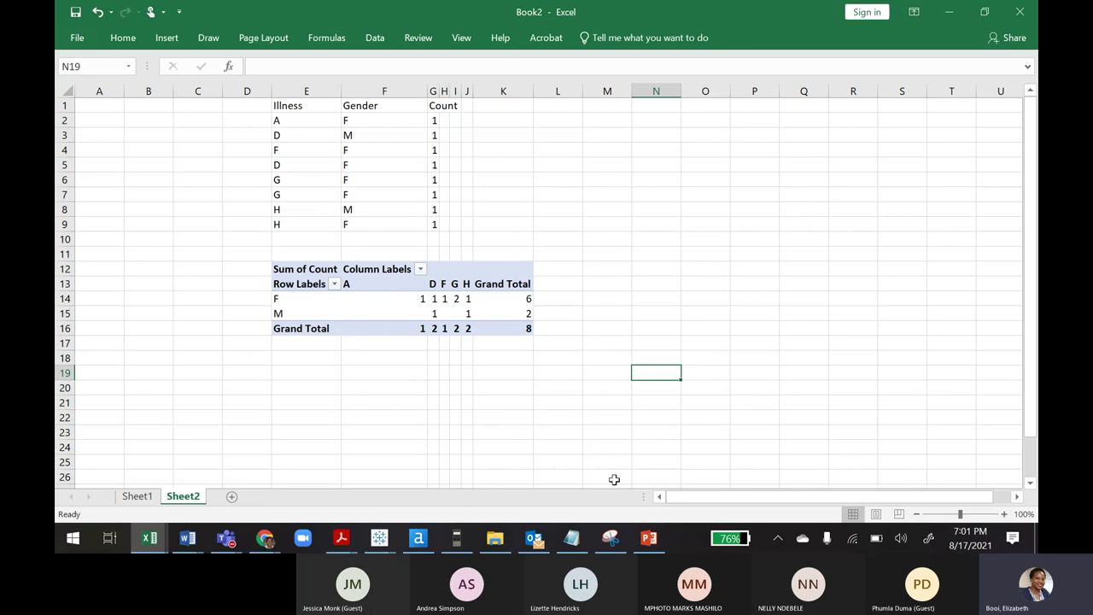
Change the illness codes in cells E8 and E9 to A.
{"action": "left_click", "coordinate": [286, 211]}
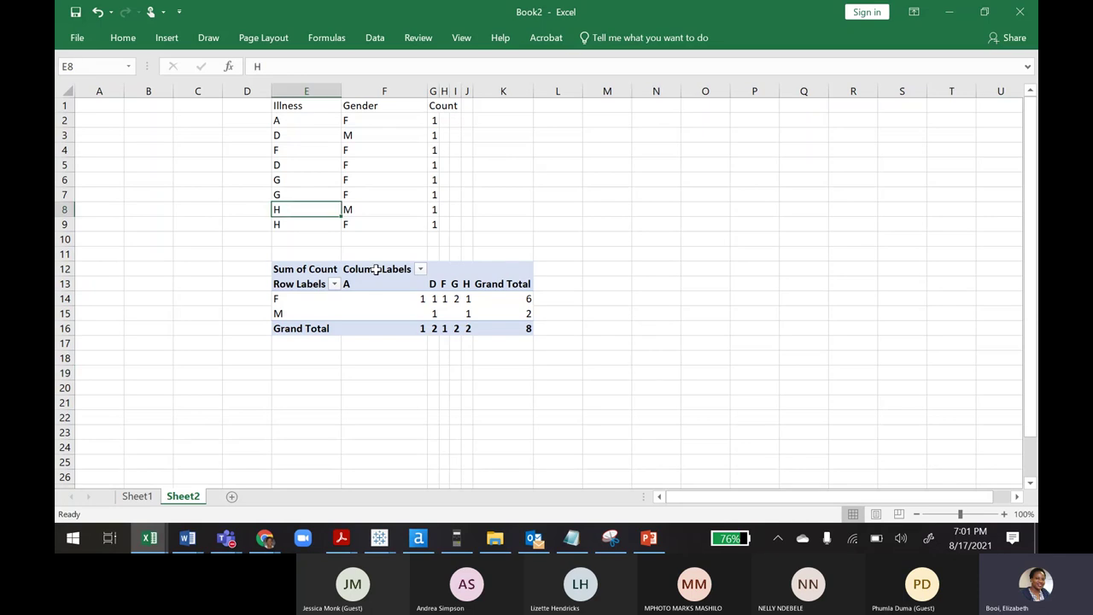
{"action": "type", "text": "A"}
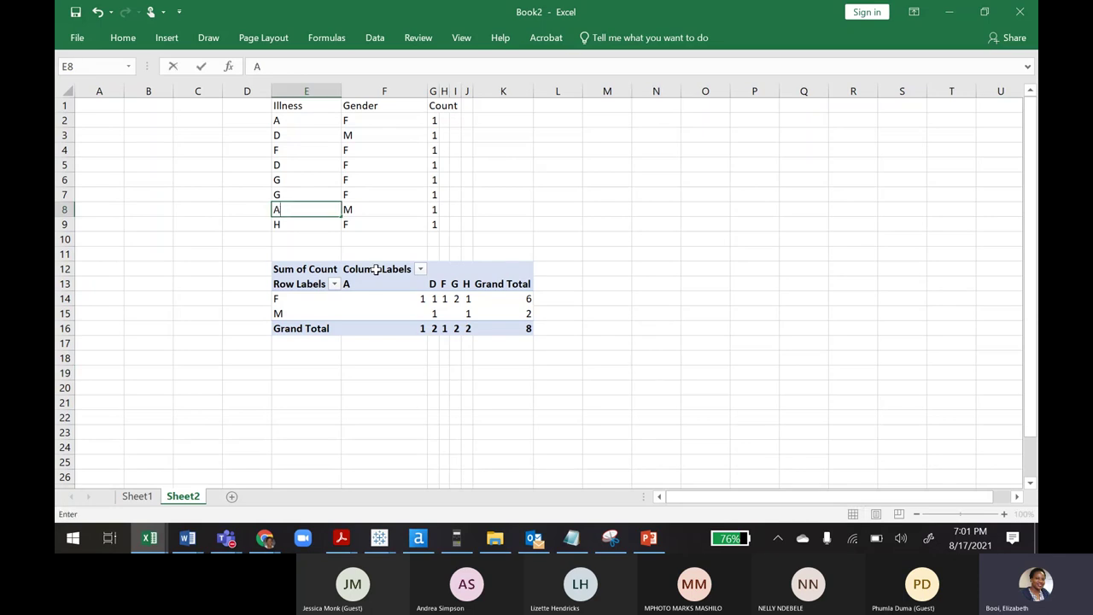
{"action": "left_click", "coordinate": [289, 223]}
{"action": "type", "text": "A"}
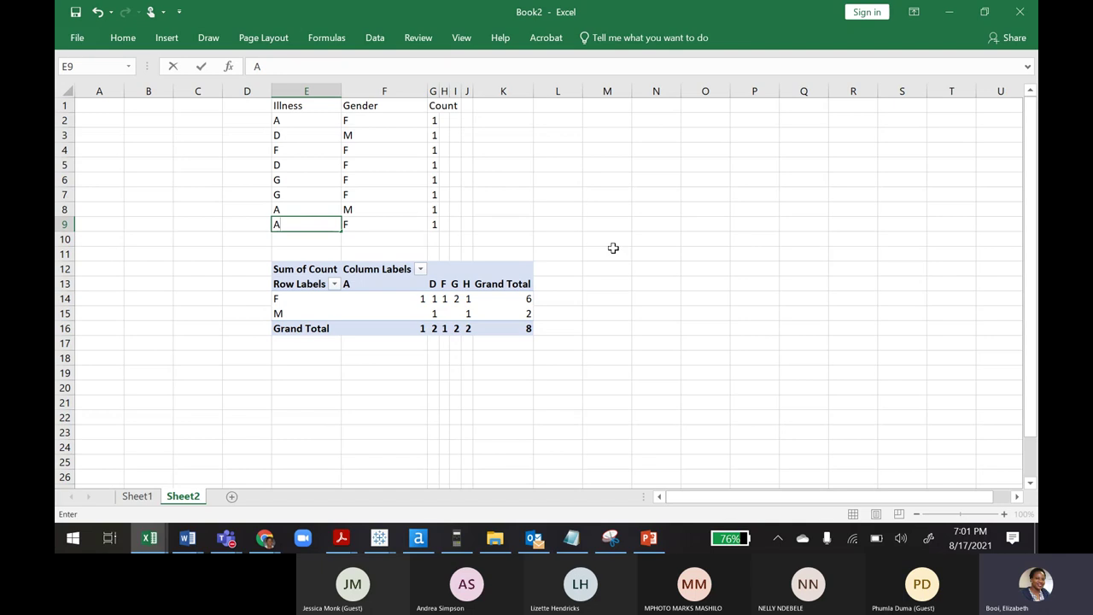
{"action": "left_click", "coordinate": [345, 340]}
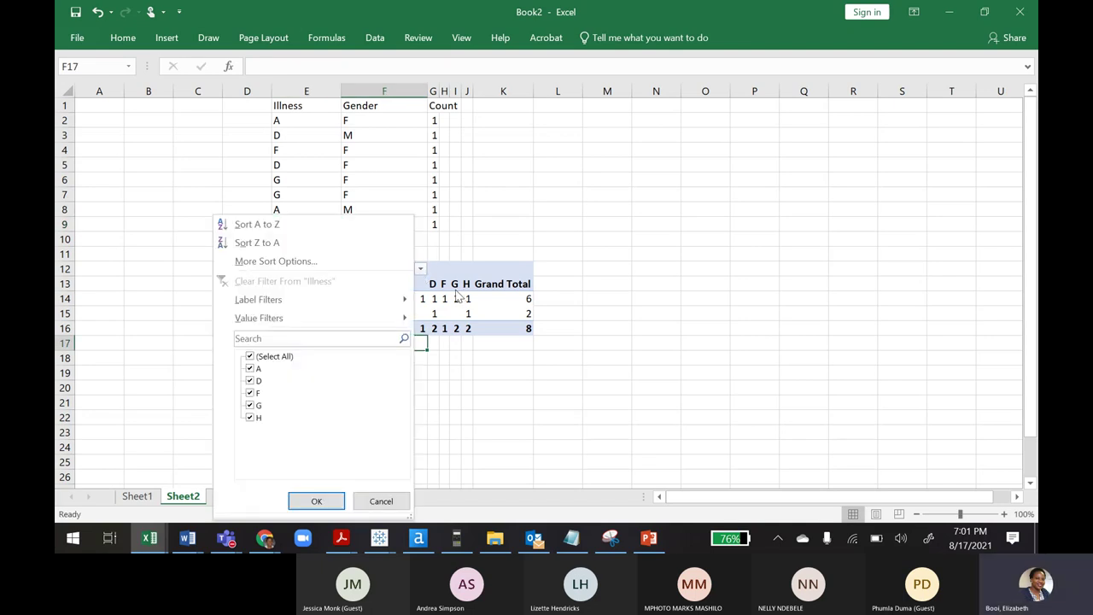
{"action": "left_click", "coordinate": [457, 292]}
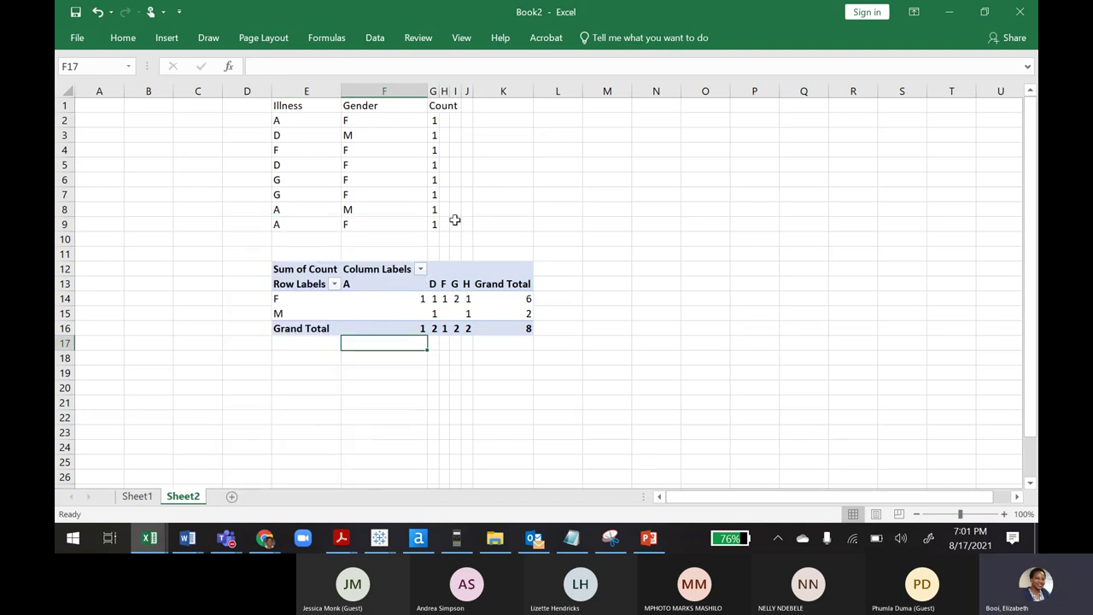
Refresh the PivotTable so that it uses the edited illness data.
{"action": "left_click", "coordinate": [375, 40]}
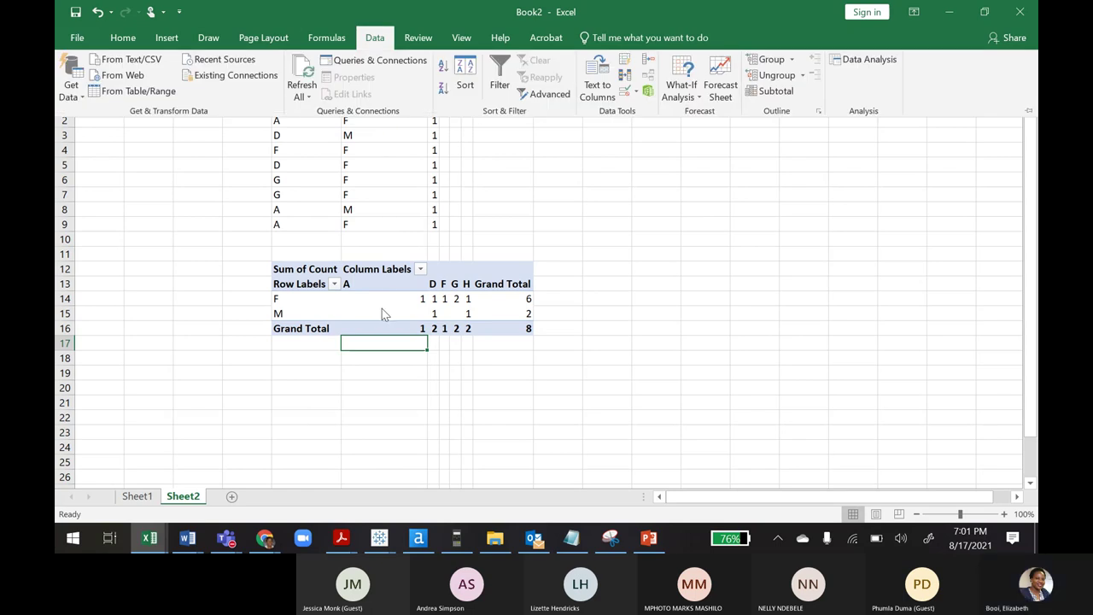
{"action": "left_click", "coordinate": [382, 309]}
{"action": "left_click", "coordinate": [382, 295]}
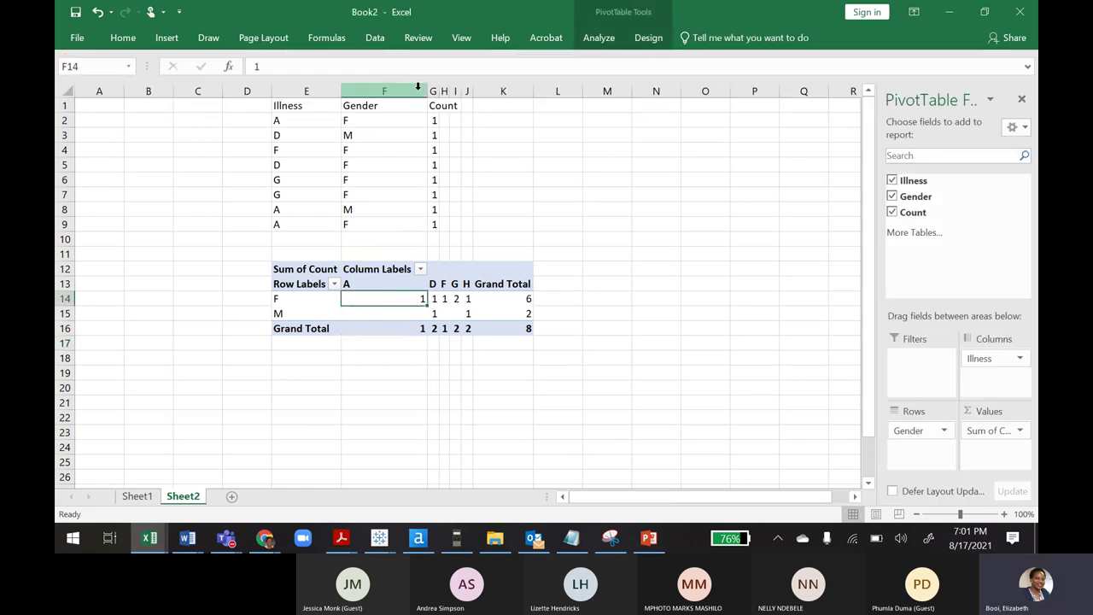
{"action": "left_click", "coordinate": [375, 41]}
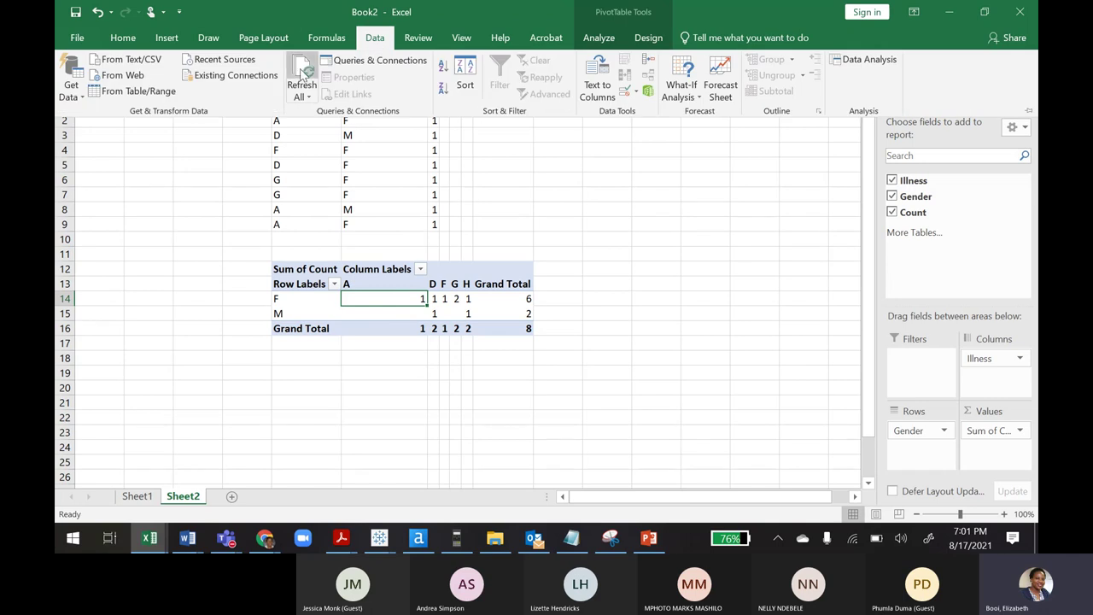
{"action": "left_click", "coordinate": [302, 73]}
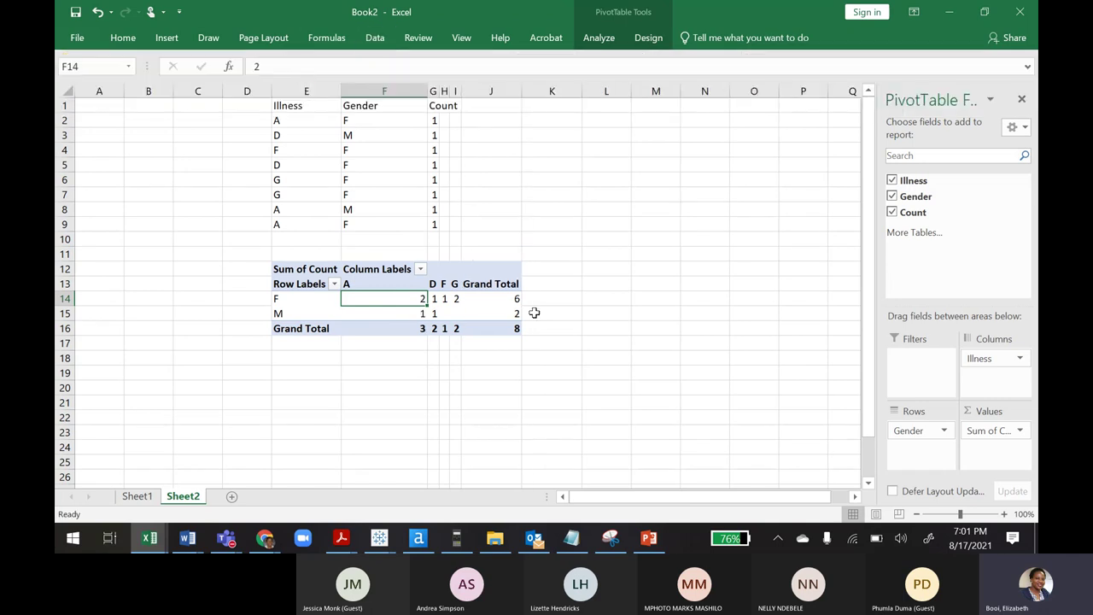
Change the illness code in cell E4 to G.
{"action": "left_click", "coordinate": [593, 373]}
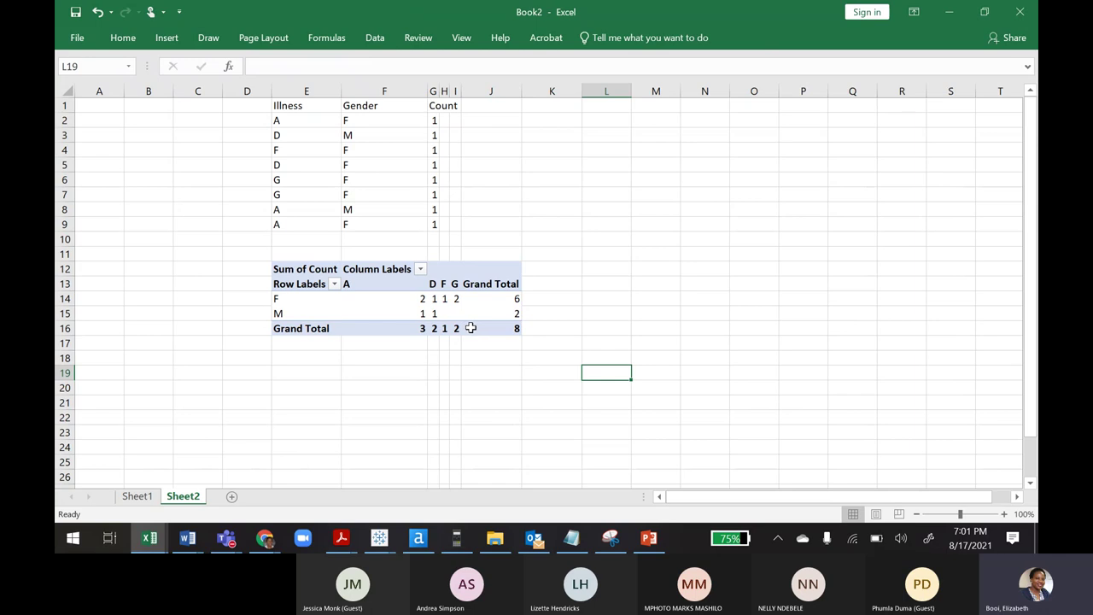
{"action": "mouse_move", "coordinate": [471, 328]}
{"action": "left_click", "coordinate": [289, 181]}
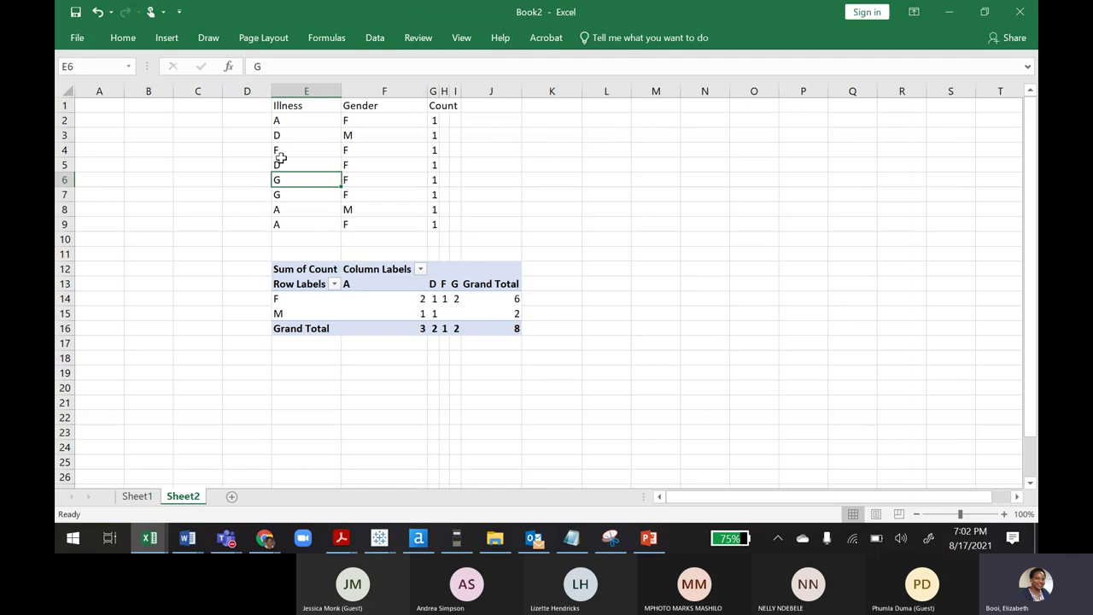
{"action": "left_click", "coordinate": [291, 148]}
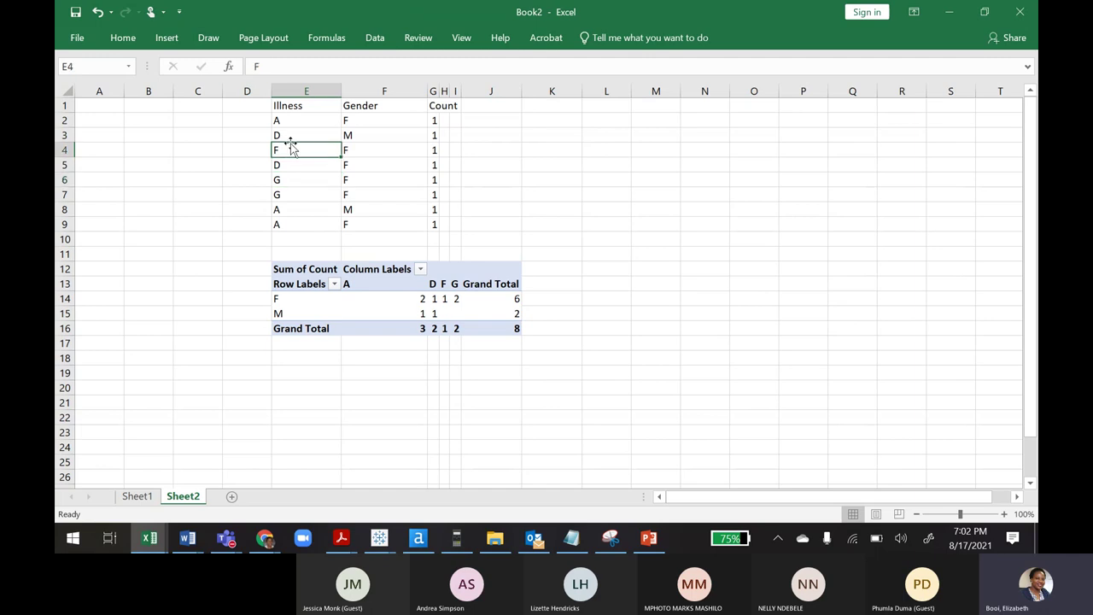
{"action": "type", "text": "G"}
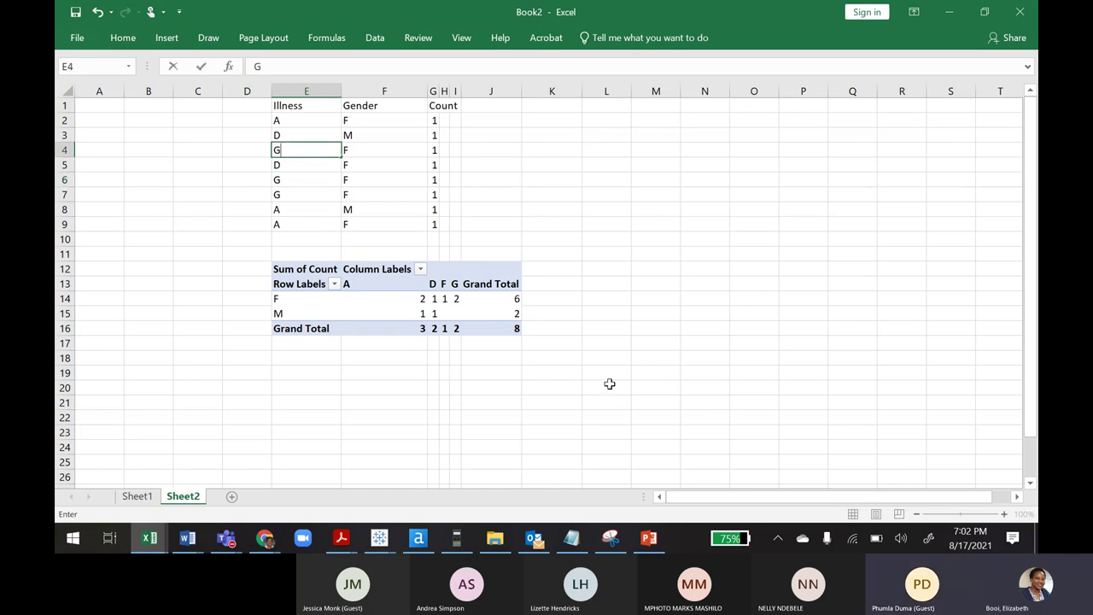
{"action": "key", "text": "Return"}
Refresh the PivotTable to include the changed illness code, then select the count of females with illness A.
{"action": "left_click", "coordinate": [445, 312]}
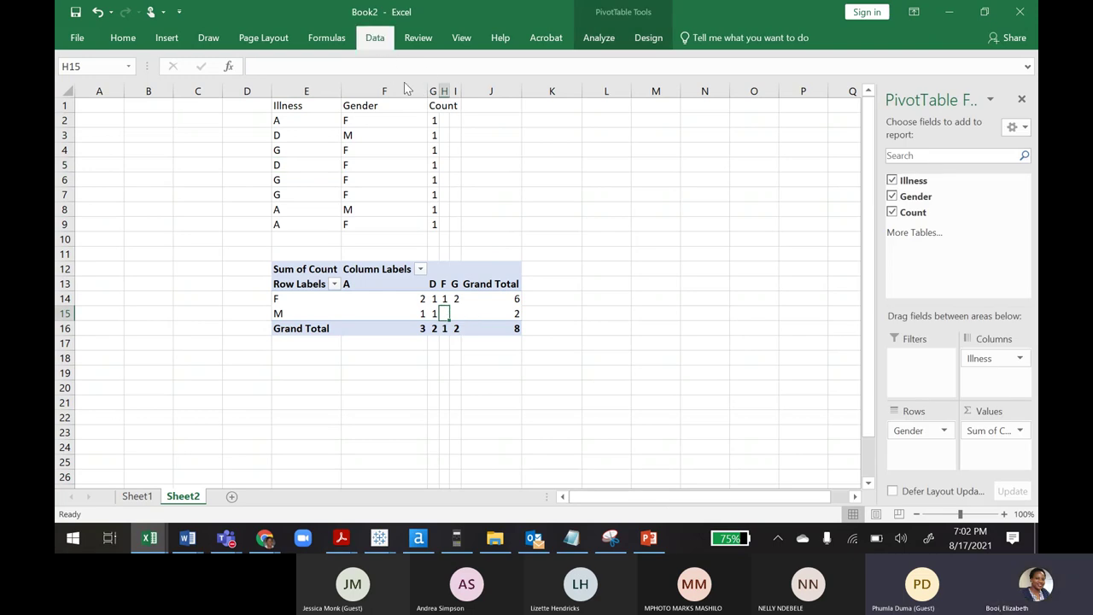
{"action": "left_click", "coordinate": [377, 39]}
{"action": "left_click", "coordinate": [301, 75]}
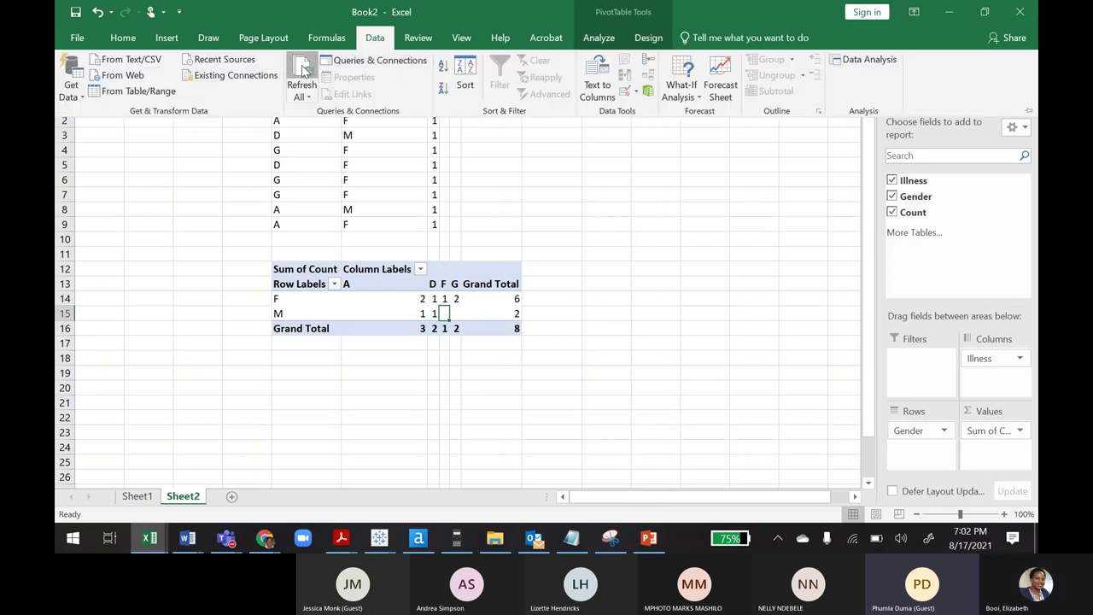
{"action": "left_click", "coordinate": [578, 299]}
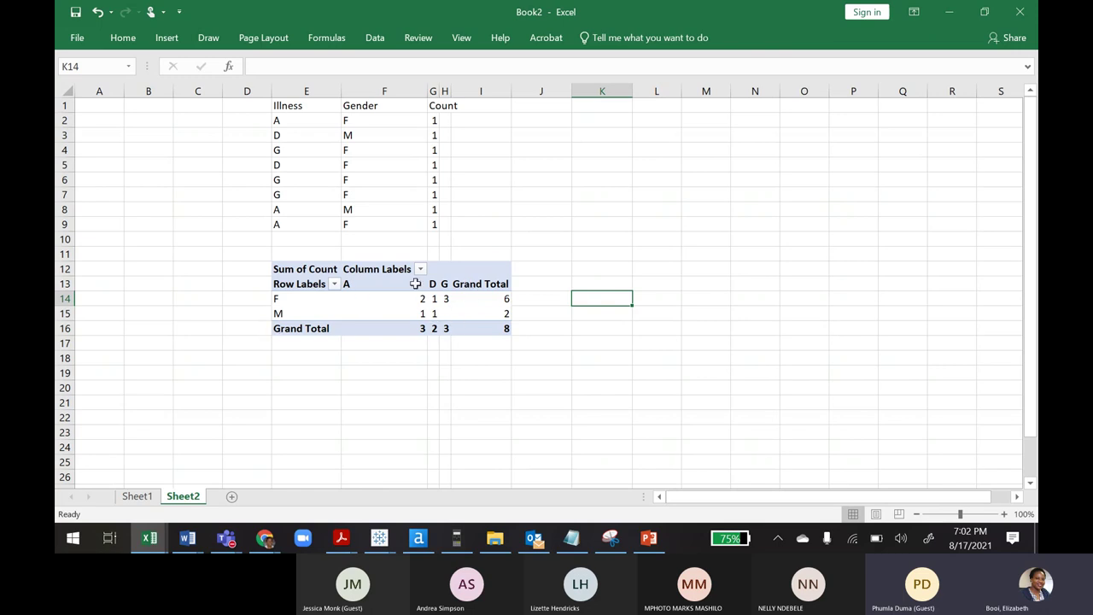
{"action": "mouse_move", "coordinate": [414, 315]}
{"action": "left_click", "coordinate": [347, 297]}
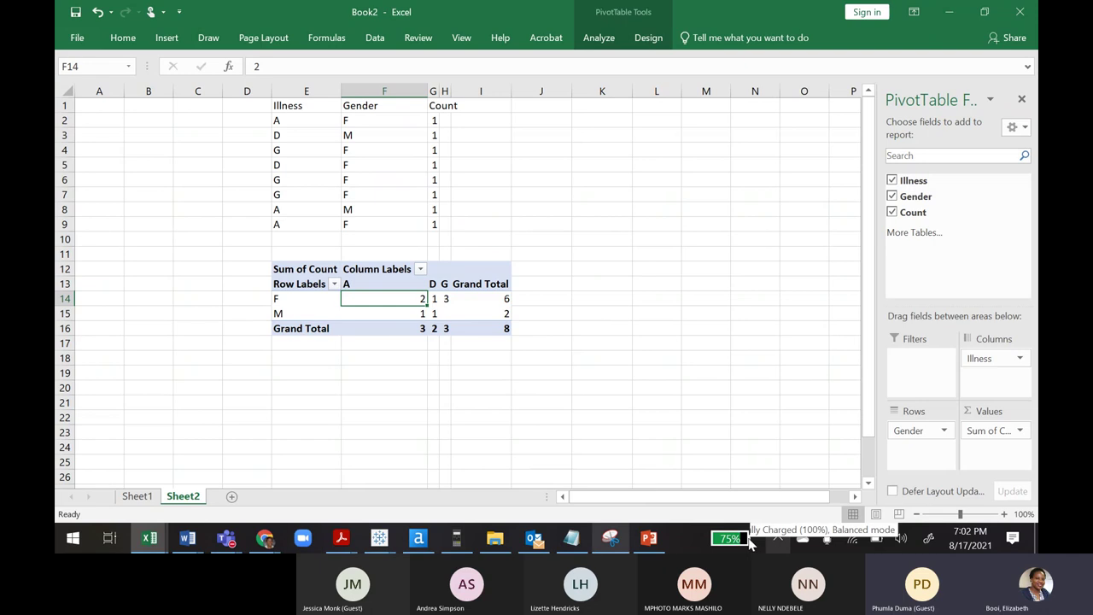
Switch to the PowerPoint presentation, start the slide show from the Exercise 6 slide and advance to Exercise 7.
{"action": "left_click", "coordinate": [647, 540]}
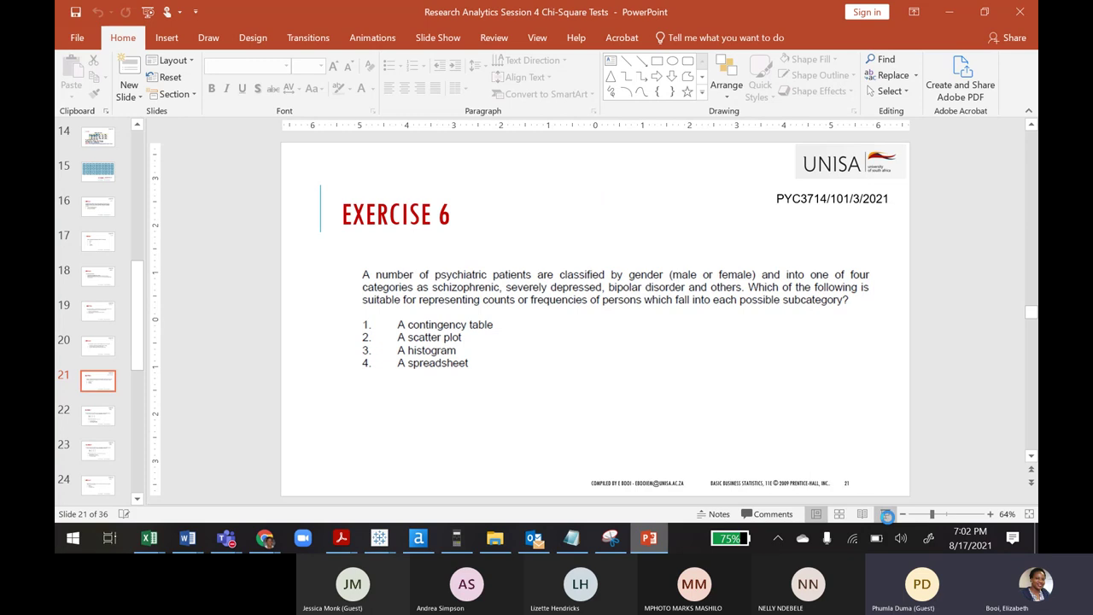
{"action": "left_click", "coordinate": [886, 514]}
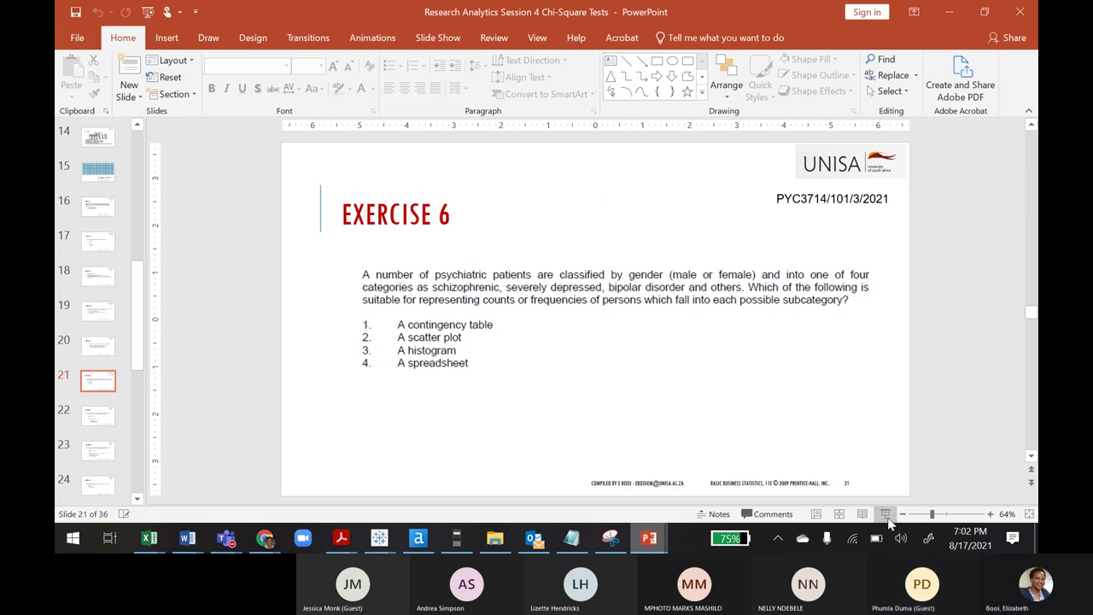
{"action": "key", "text": "Right"}
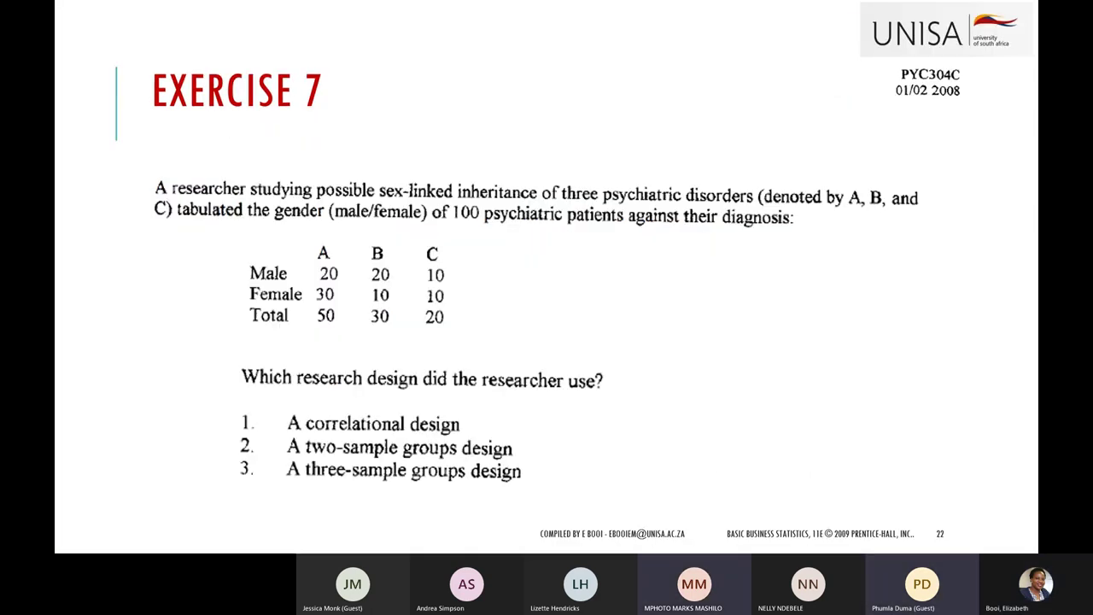